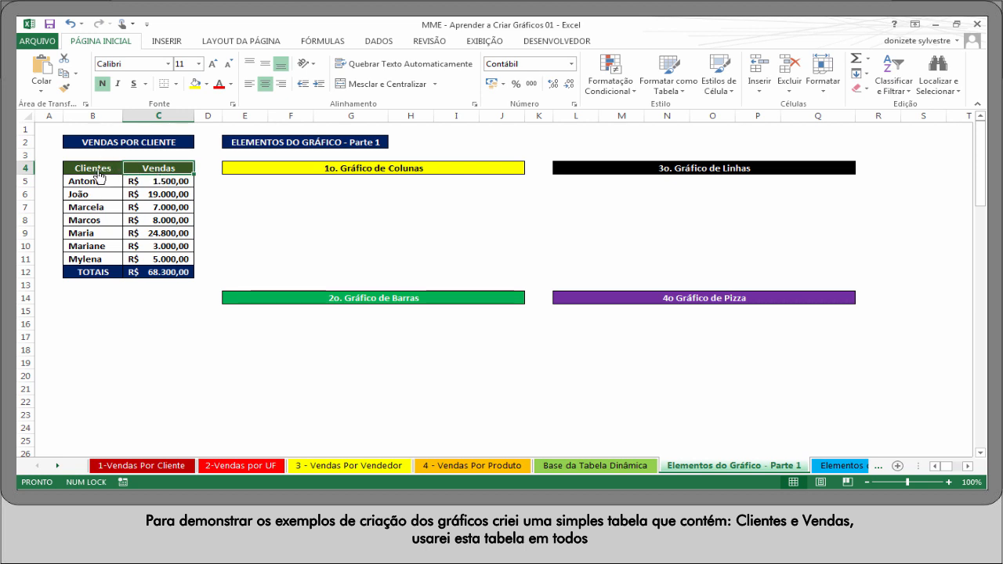
Step: Insert a 2D clustered column chart from the client sales table in B4:C11, leaving out the TOTAIS row
{"action": "left_click_drag", "start_coordinate": [98, 170], "coordinate": [166, 282]}
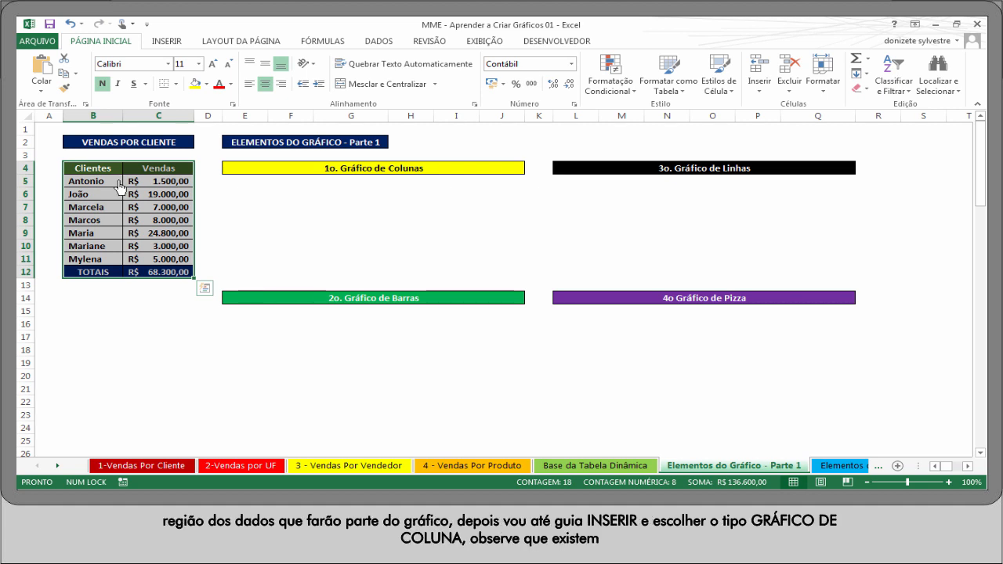
{"action": "left_click_drag", "start_coordinate": [97, 170], "coordinate": [155, 259]}
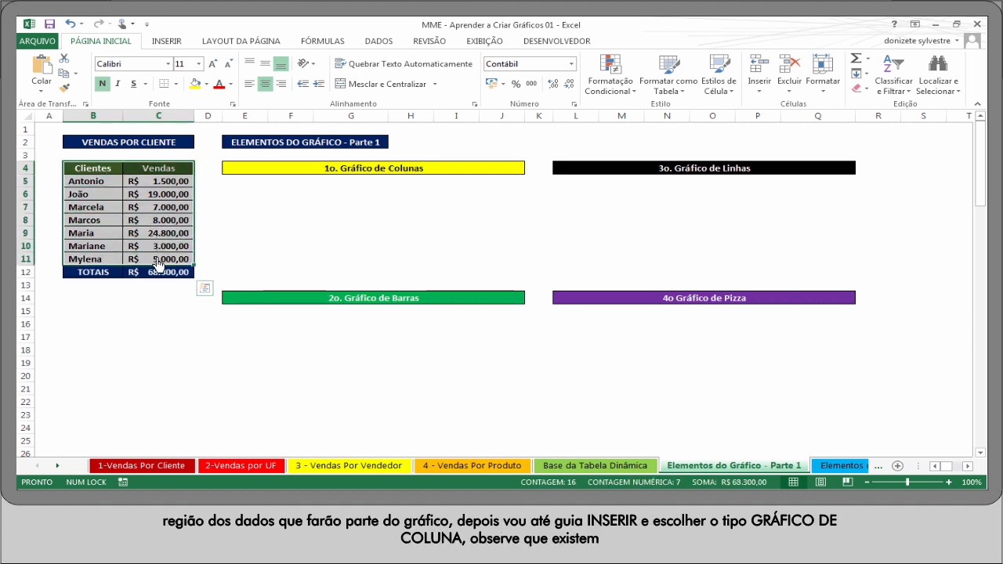
{"action": "left_click", "coordinate": [164, 43]}
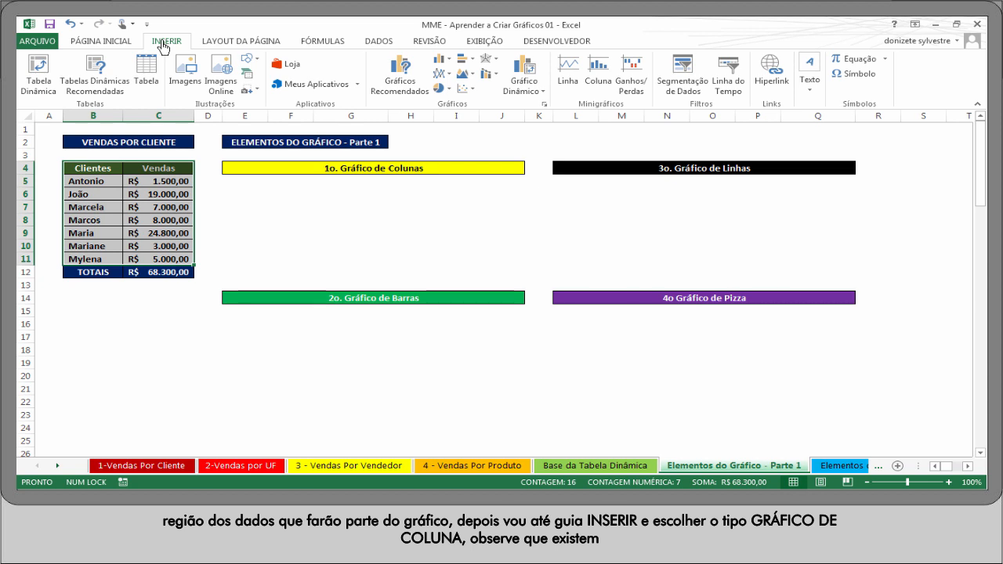
{"action": "left_click", "coordinate": [441, 63]}
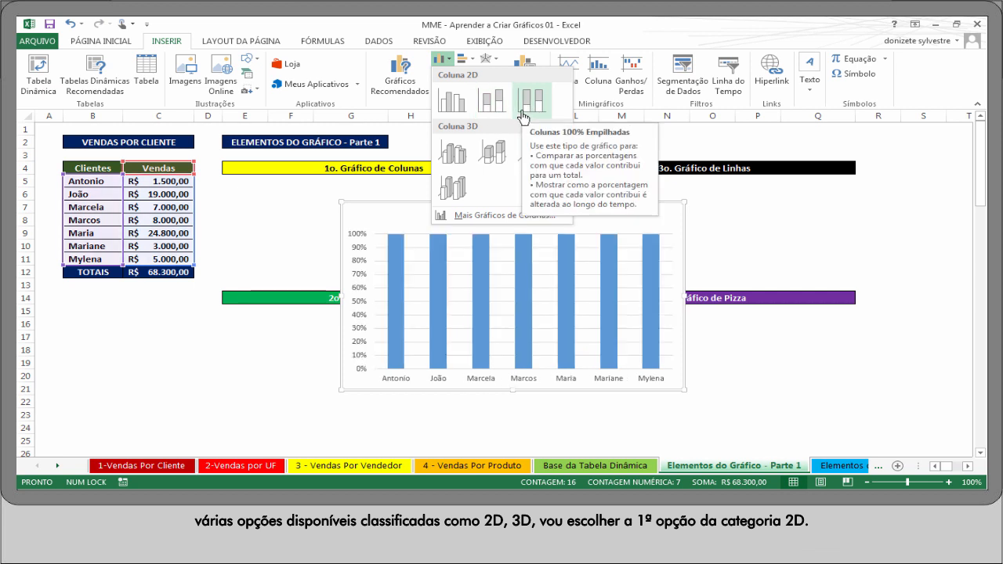
{"action": "left_click", "coordinate": [451, 115]}
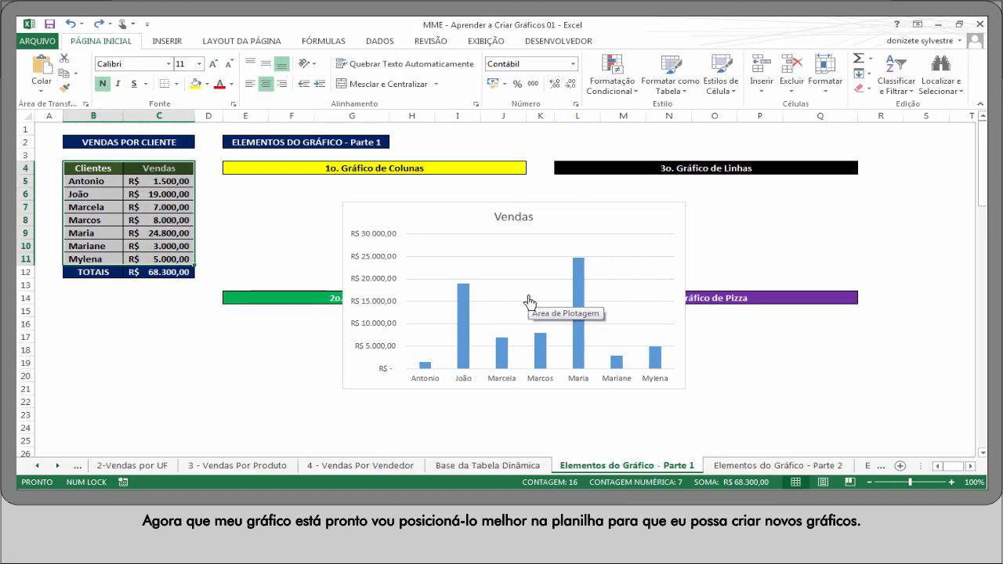
Step: Place the column chart directly below the "1o. Gráfico de Colunas" heading and shrink it to about 4 cm high by 11 cm wide
{"action": "left_click_drag", "start_coordinate": [654, 222], "coordinate": [539, 199]}
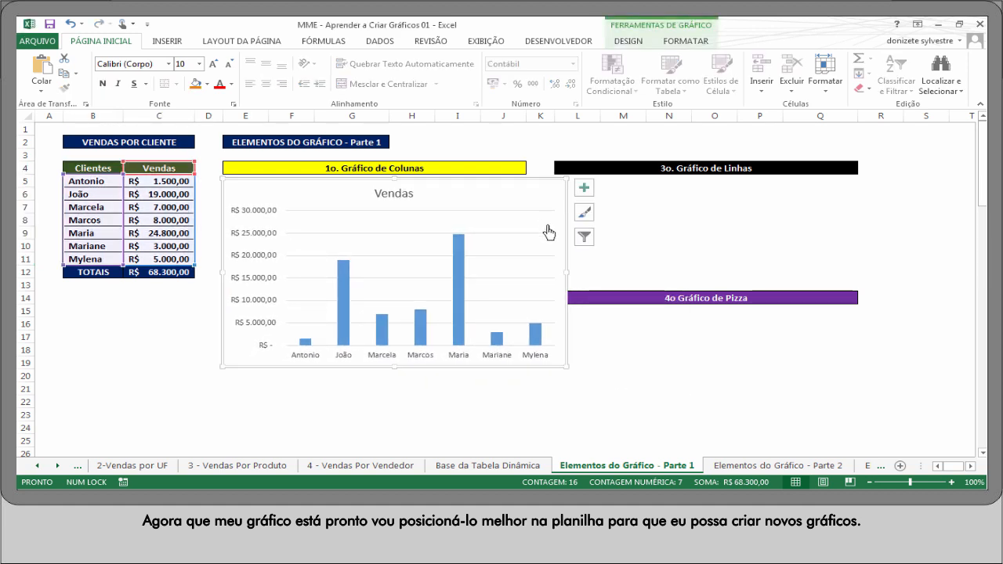
{"action": "left_click_drag", "start_coordinate": [565, 275], "coordinate": [526, 276]}
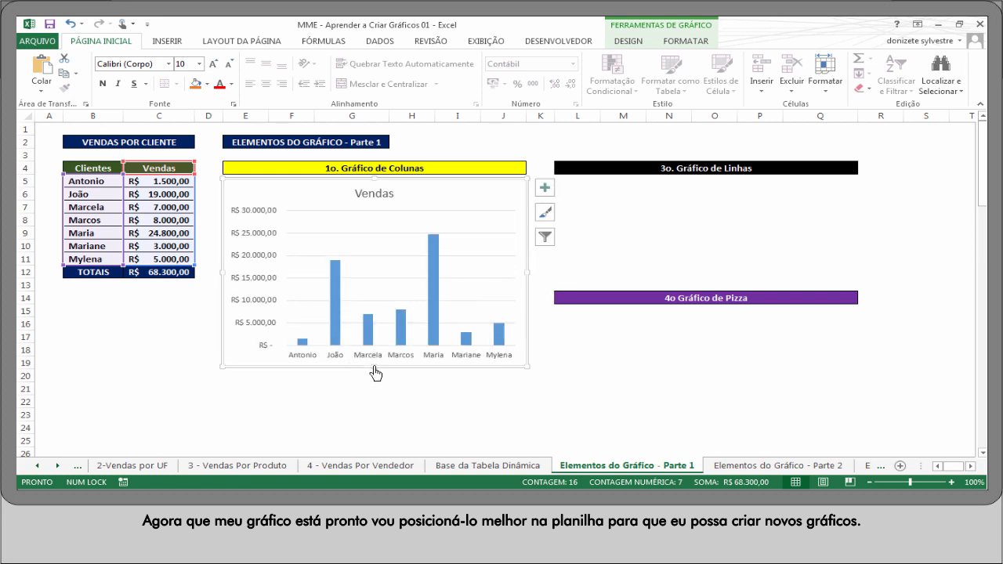
{"action": "left_click_drag", "start_coordinate": [374, 367], "coordinate": [349, 280]}
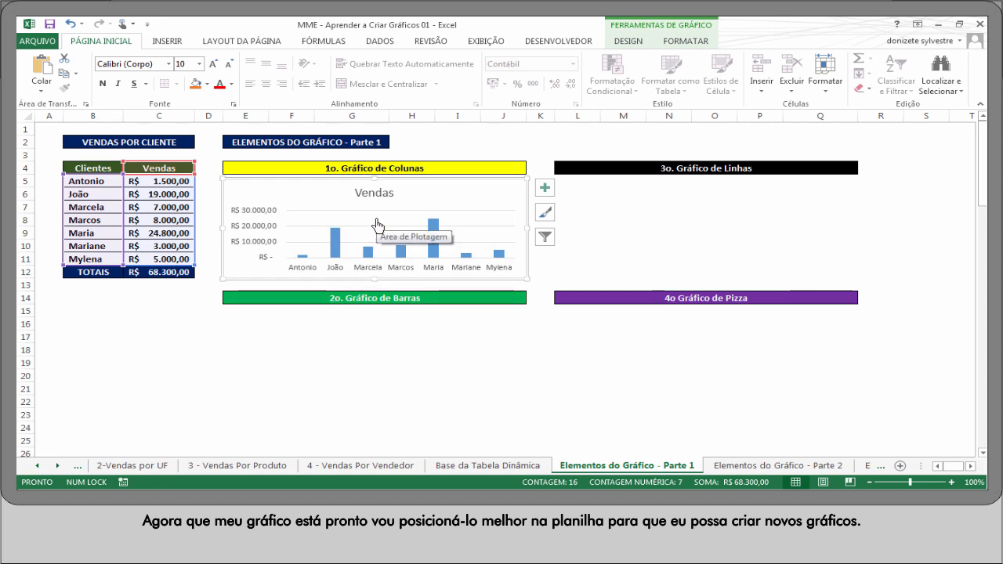
{"action": "left_click", "coordinate": [391, 306]}
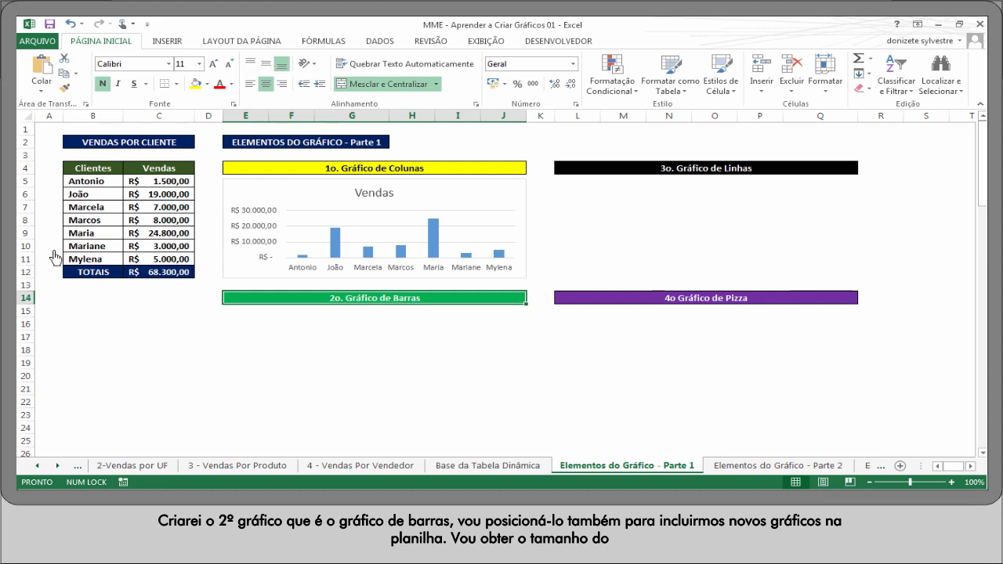
Step: Insert a 3D clustered bar chart from B4:C11 and place it directly below the "2o. Gráfico de Barras" heading
{"action": "left_click", "coordinate": [75, 174]}
{"action": "left_click_drag", "start_coordinate": [75, 174], "coordinate": [174, 257]}
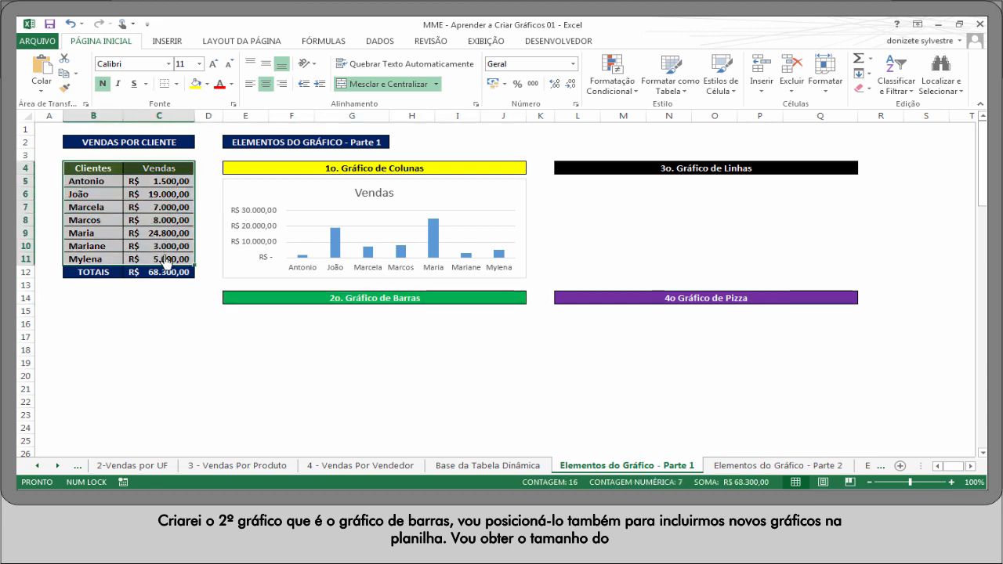
{"action": "left_click", "coordinate": [167, 44]}
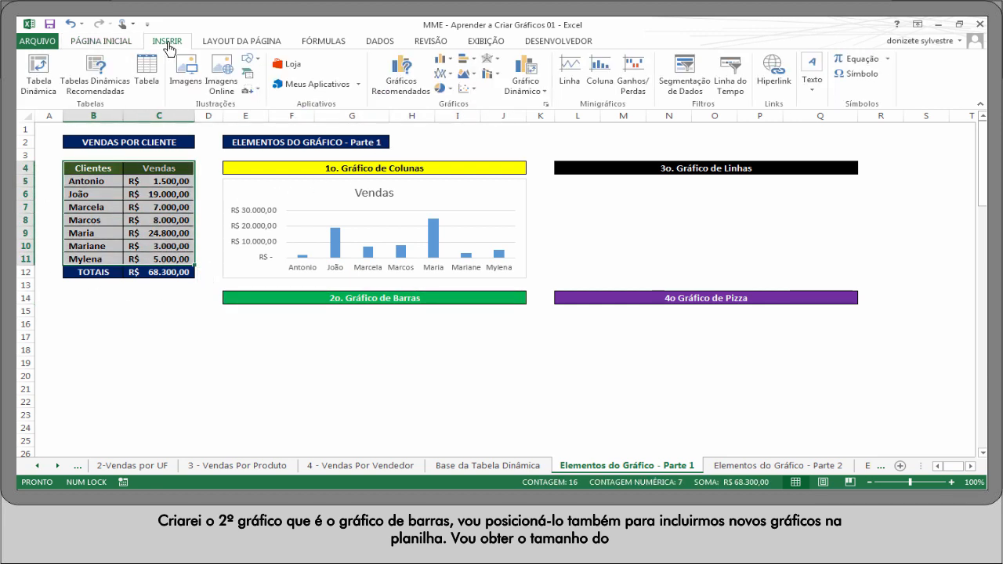
{"action": "left_click", "coordinate": [469, 61]}
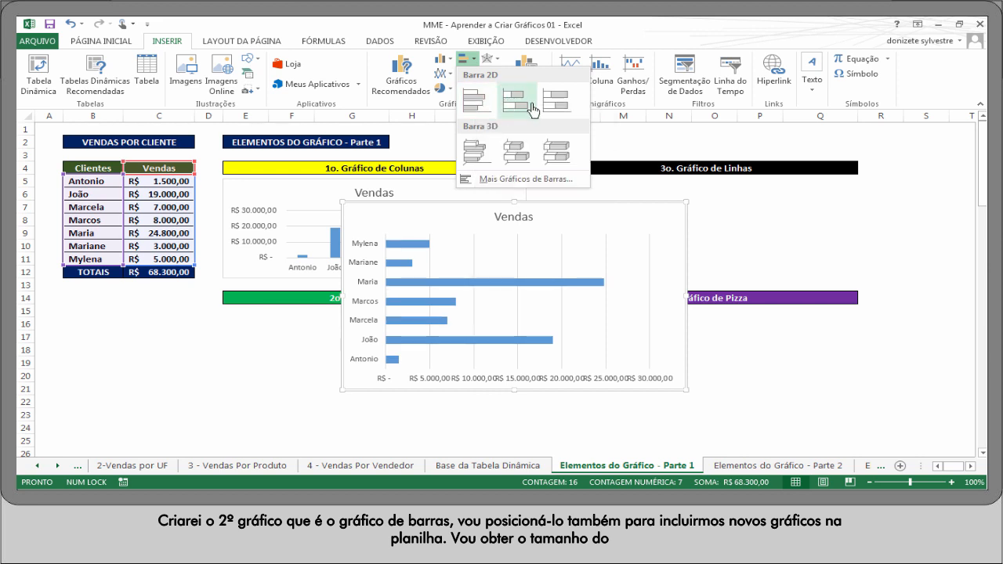
{"action": "left_click", "coordinate": [477, 156]}
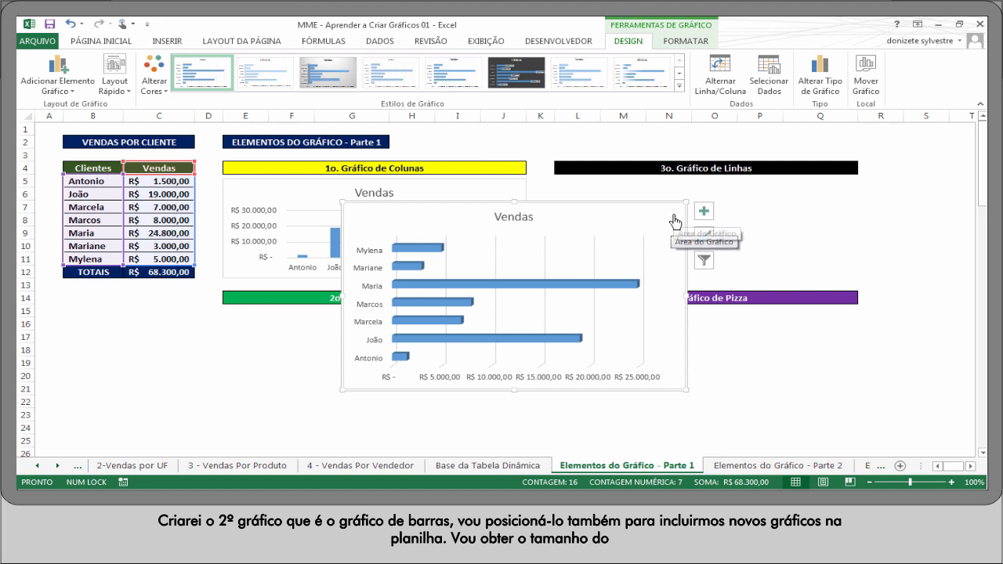
{"action": "mouse_move", "coordinate": [668, 227]}
{"action": "left_mouse_down"}
{"action": "mouse_move", "coordinate": [634, 259]}
{"action": "mouse_move", "coordinate": [552, 296]}
{"action": "mouse_move", "coordinate": [541, 332]}
{"action": "mouse_move", "coordinate": [554, 330]}
{"action": "left_mouse_up"}
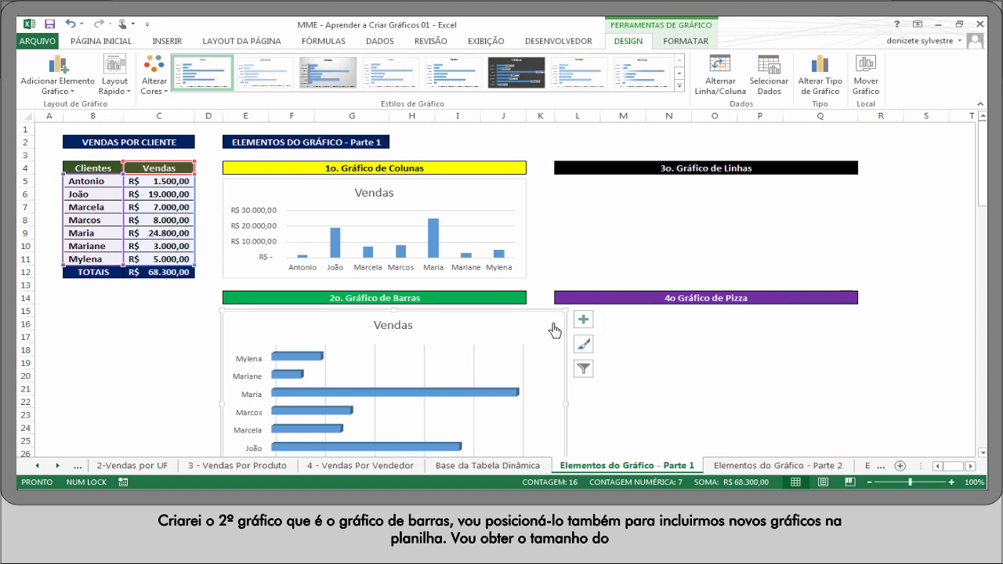
Step: Check the column chart's size and match the bar chart to it, with height 4,04 cm and width 11,25 cm
{"action": "left_click", "coordinate": [470, 196]}
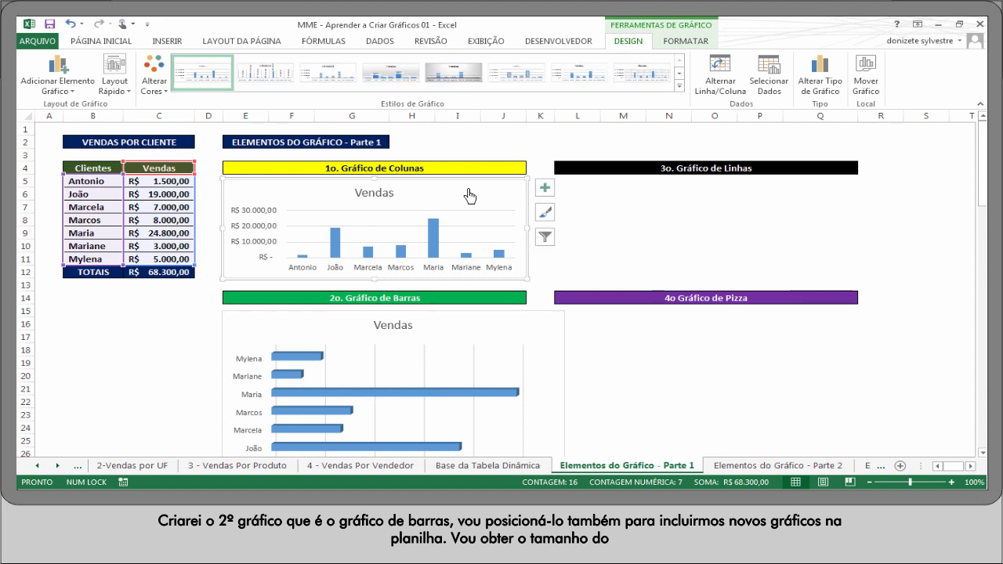
{"action": "left_click", "coordinate": [690, 44]}
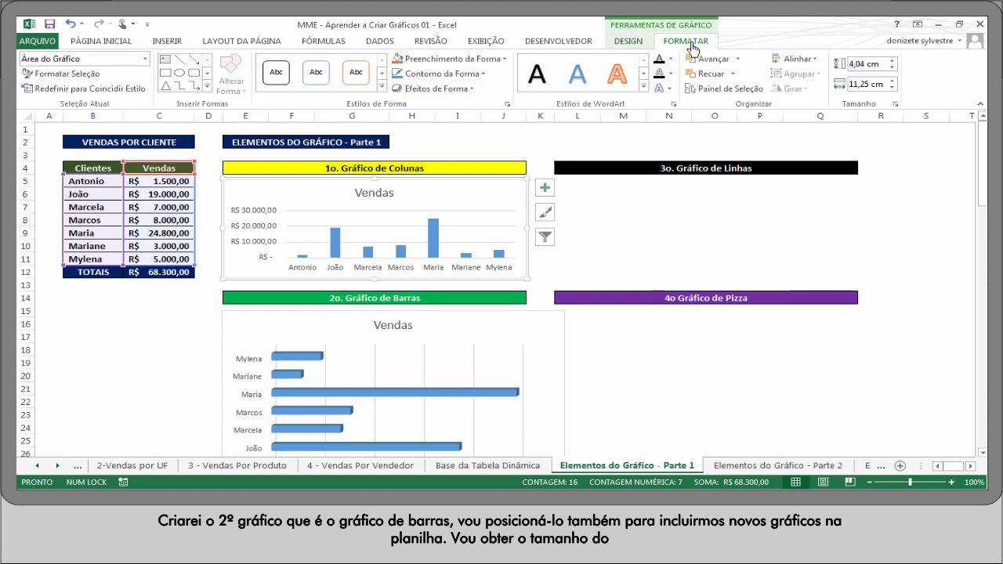
{"action": "left_click", "coordinate": [520, 338]}
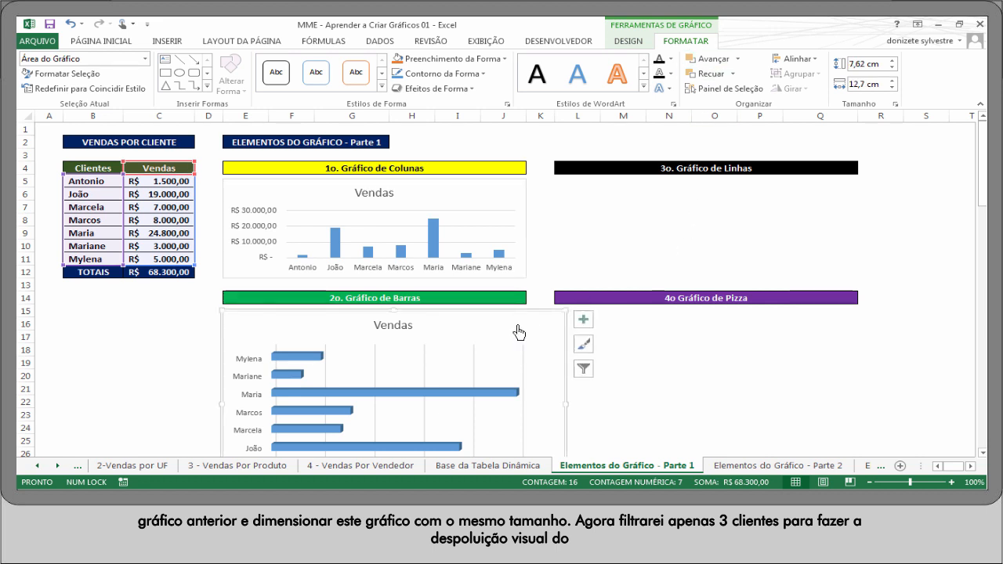
{"action": "left_click", "coordinate": [853, 65]}
{"action": "type", "text": "4,04"}
{"action": "left_click", "coordinate": [873, 86]}
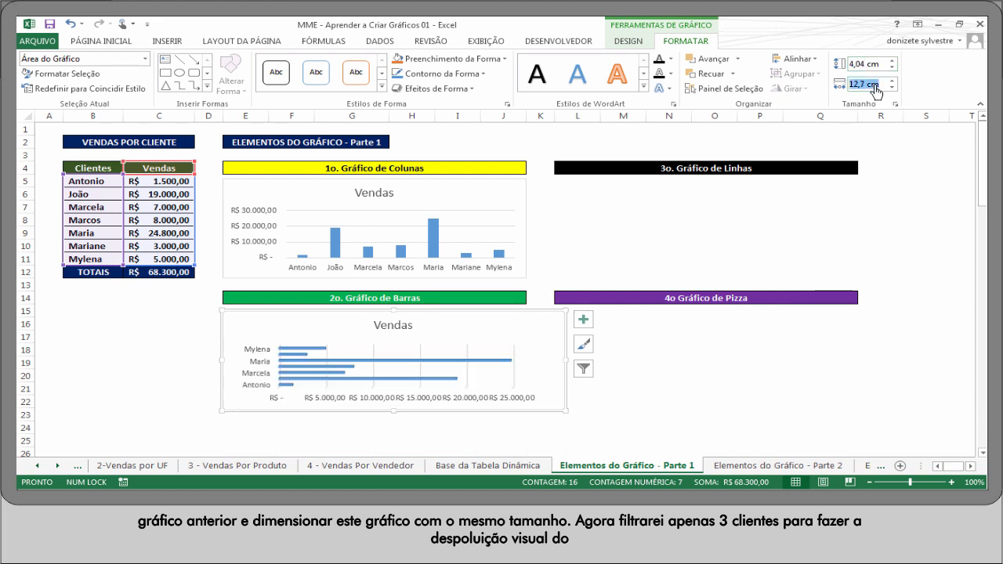
{"action": "type", "text": "11,25"}
{"action": "left_click", "coordinate": [868, 63]}
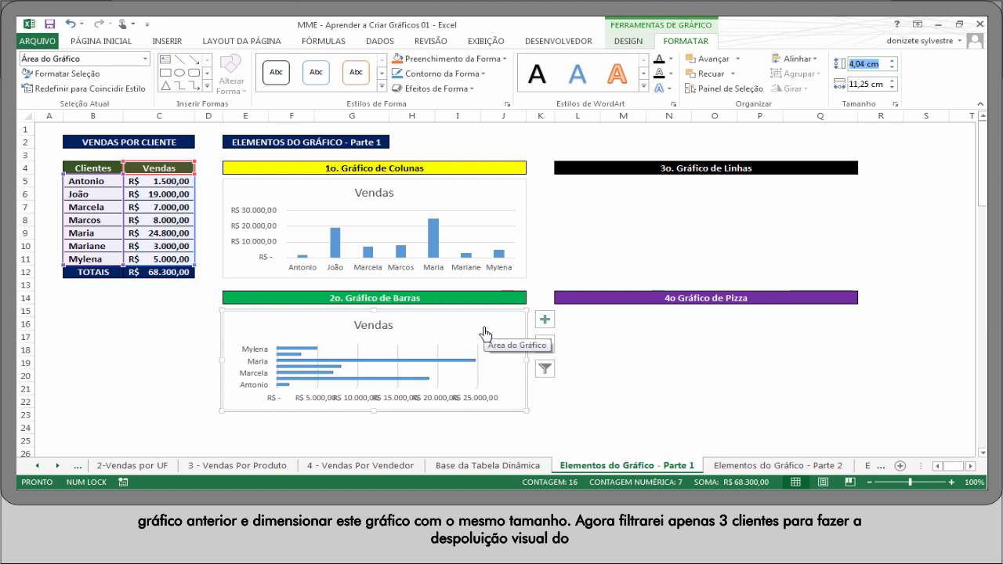
Step: Filter the bar chart's categories to show only the three clients listed in rows 6, 9 and 11
{"action": "left_click", "coordinate": [545, 368]}
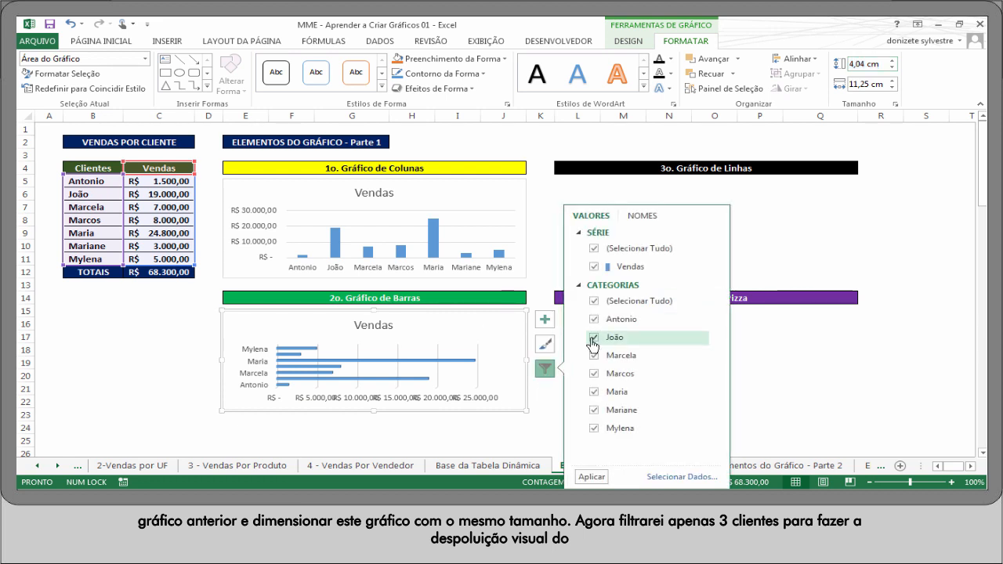
{"action": "left_click", "coordinate": [596, 304]}
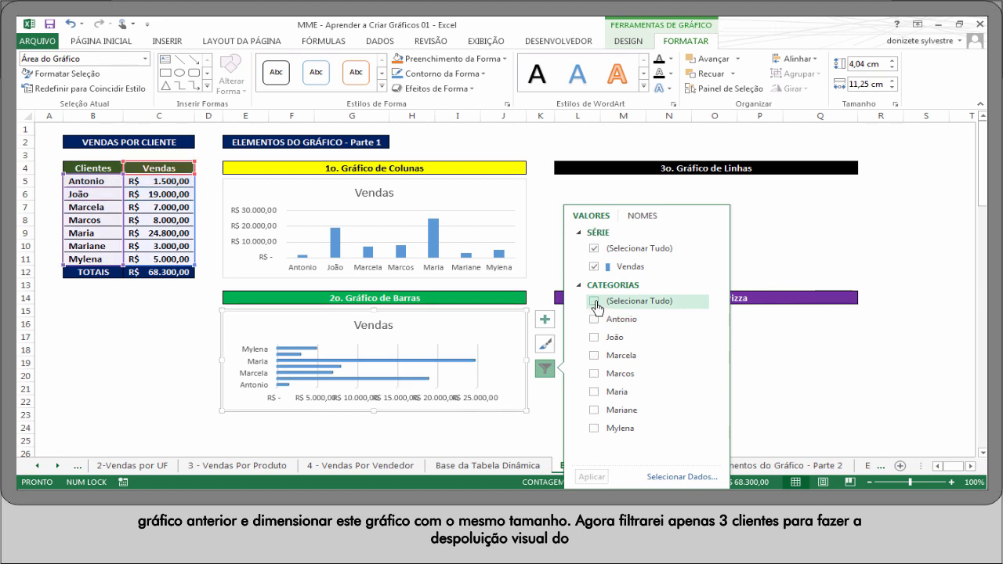
{"action": "left_click", "coordinate": [594, 338]}
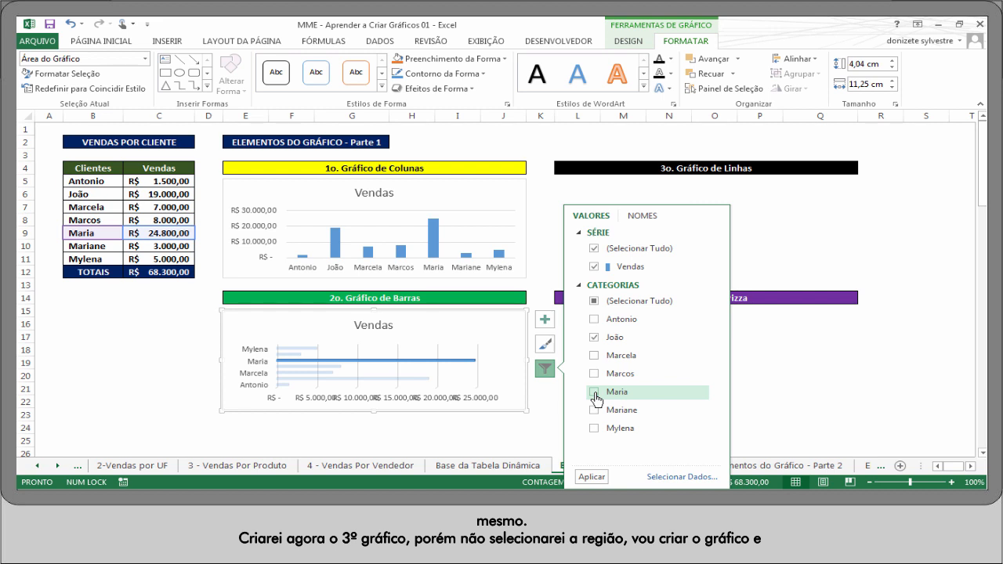
{"action": "left_click", "coordinate": [596, 395]}
{"action": "left_click", "coordinate": [595, 430]}
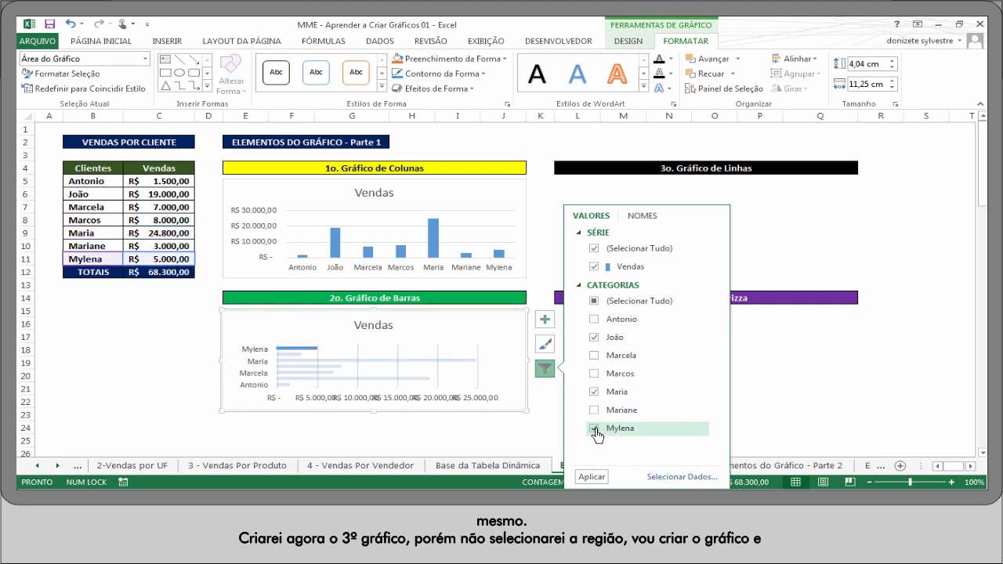
{"action": "left_click", "coordinate": [584, 479]}
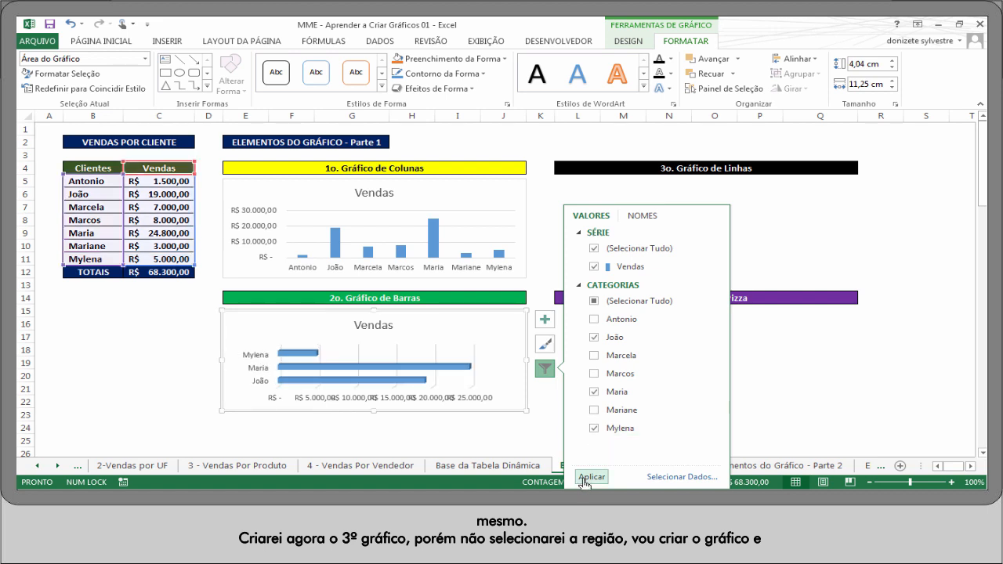
{"action": "left_click", "coordinate": [753, 376]}
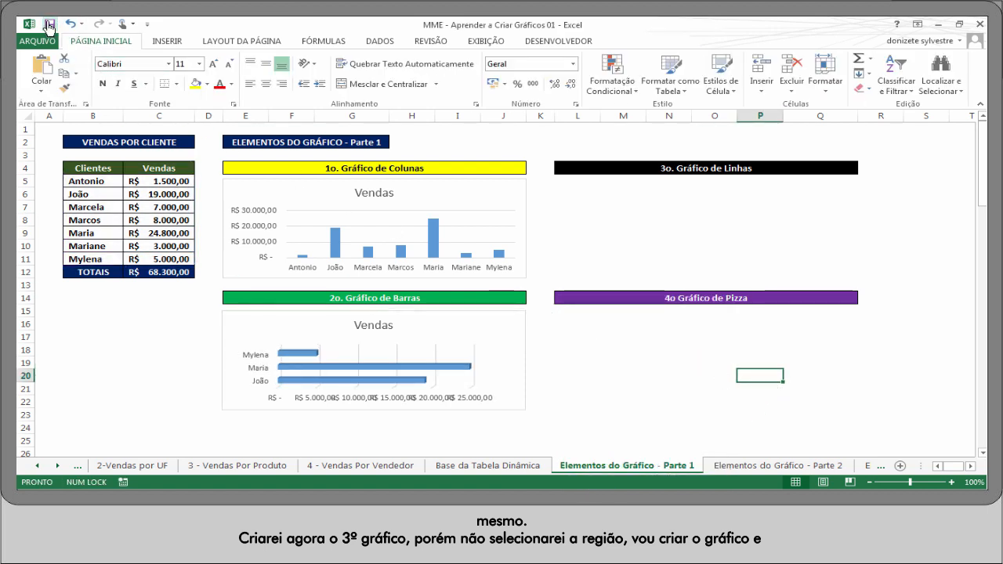
{"action": "left_click", "coordinate": [356, 295]}
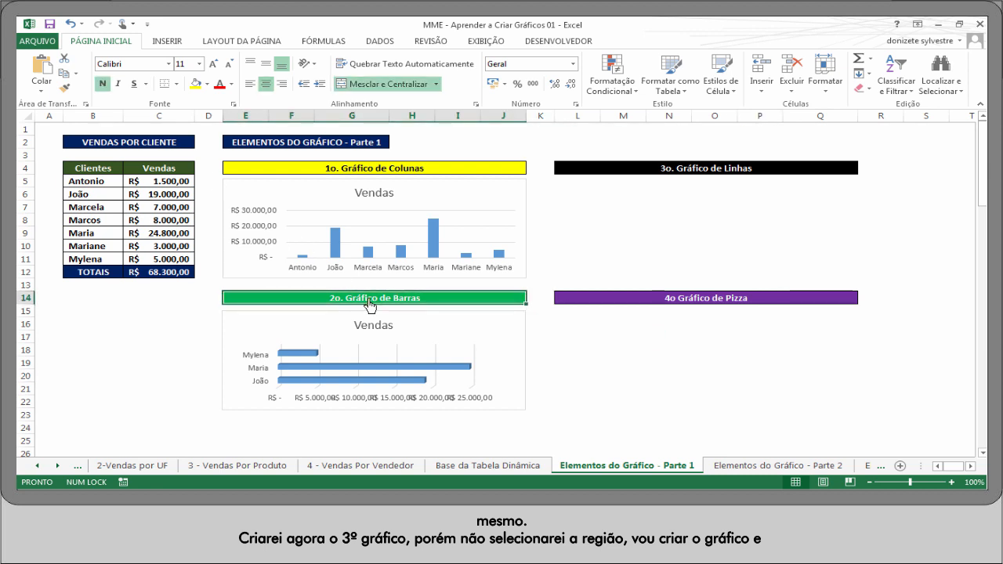
Step: Insert a basic 2D line chart without selecting the sales data and place it directly below the "3o. Gráfico de Linhas" heading
{"action": "left_click", "coordinate": [711, 171]}
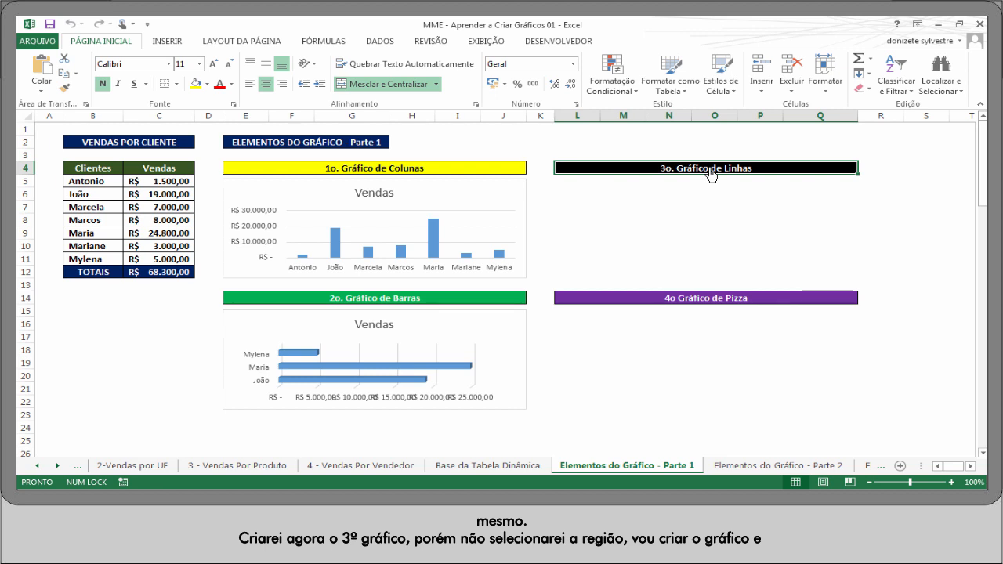
{"action": "left_click", "coordinate": [162, 43]}
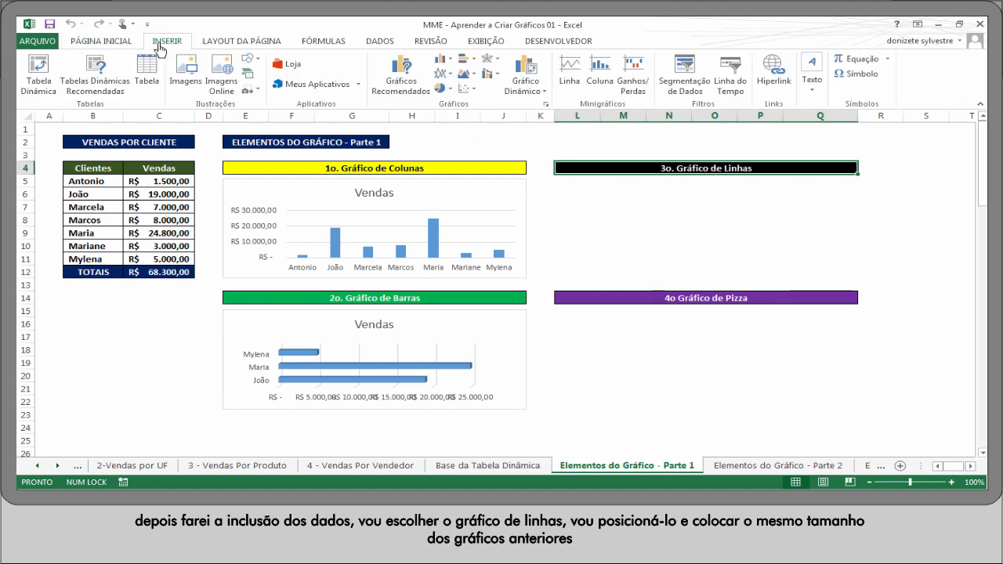
{"action": "left_click", "coordinate": [440, 80]}
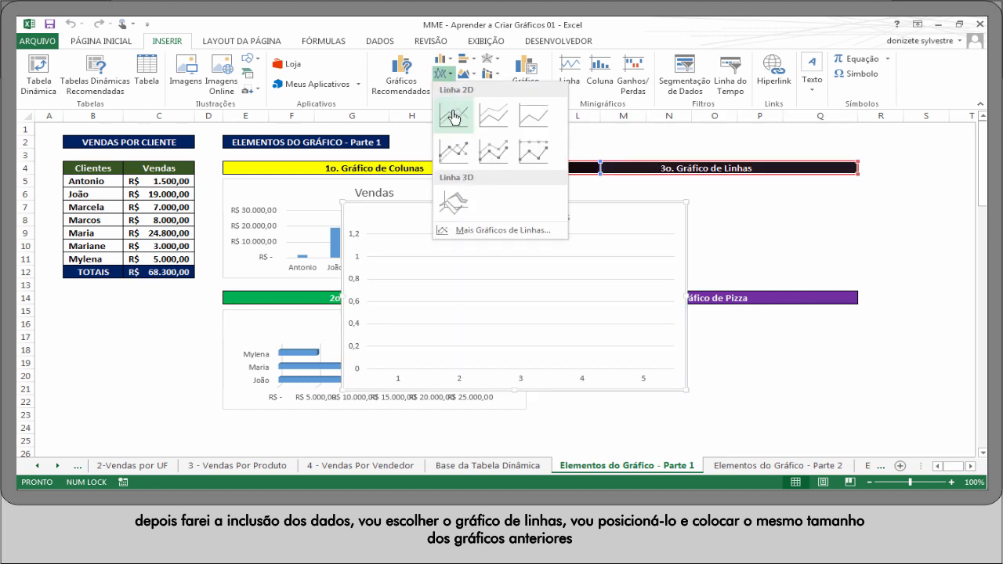
{"action": "left_click", "coordinate": [452, 117]}
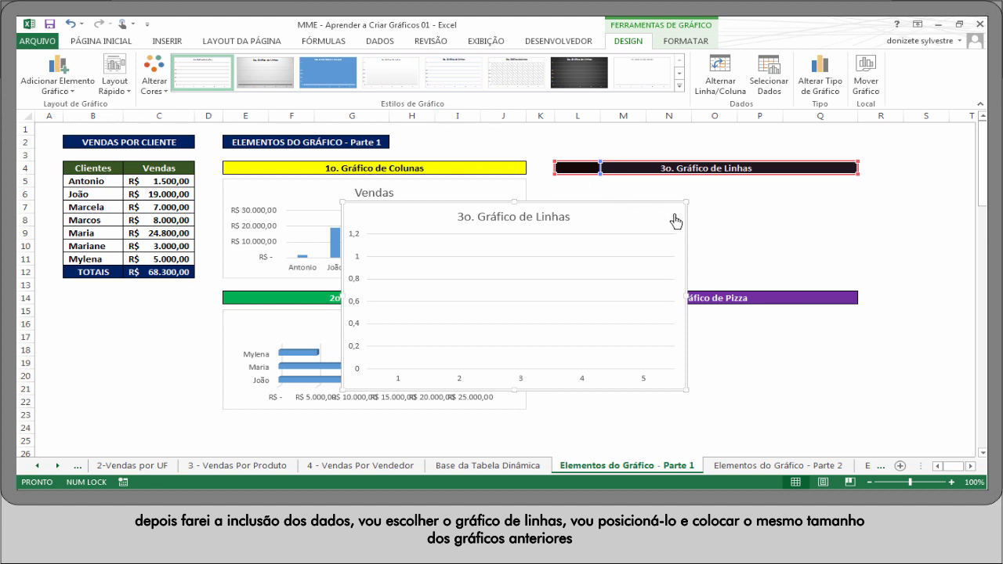
{"action": "left_click_drag", "start_coordinate": [669, 219], "coordinate": [872, 203]}
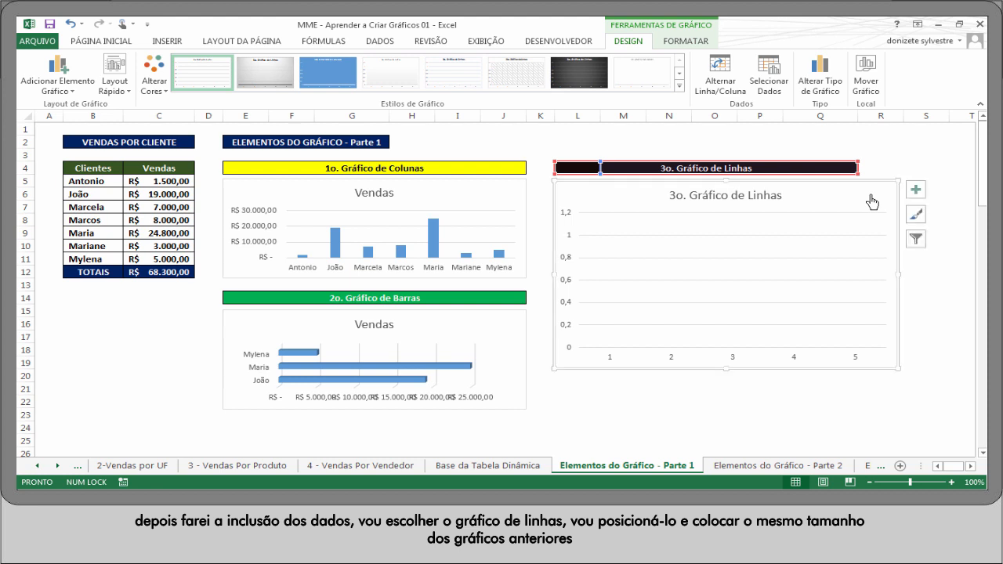
Step: Set the line chart's height to 4,04 cm and its width to 11,25 cm
{"action": "left_click", "coordinate": [685, 43]}
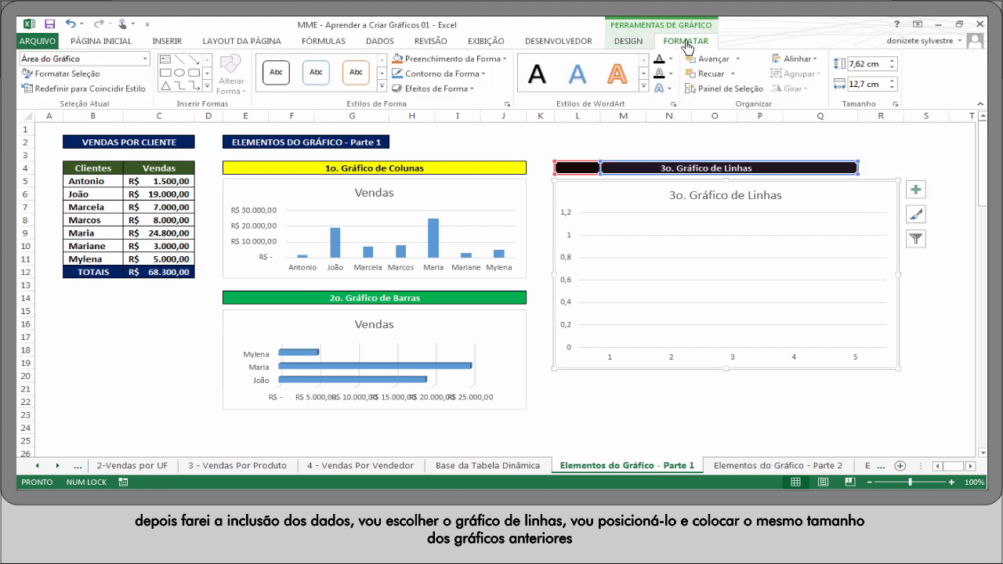
{"action": "left_click", "coordinate": [864, 69]}
{"action": "type", "text": "4,"}
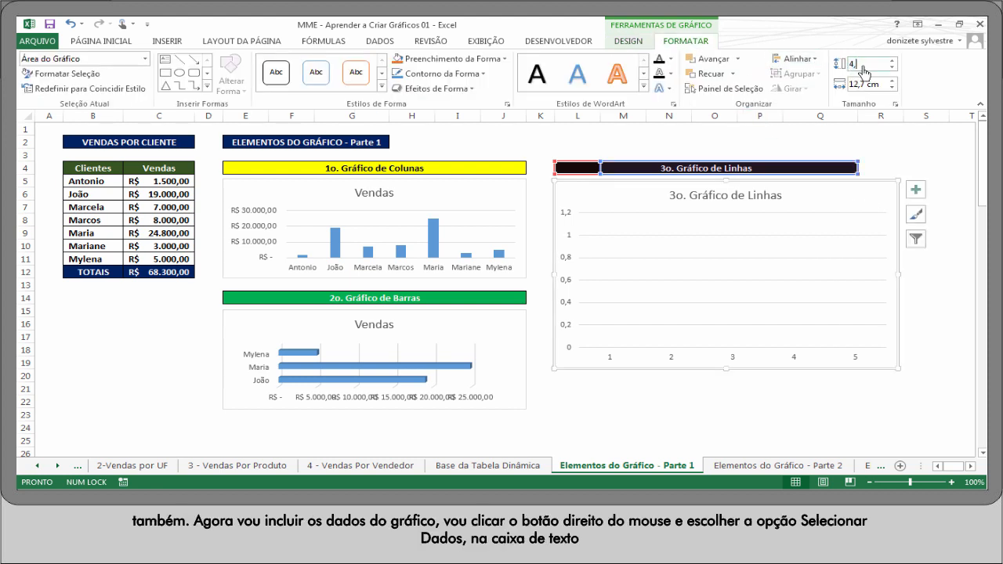
{"action": "type", "text": "04"}
{"action": "left_click", "coordinate": [864, 84]}
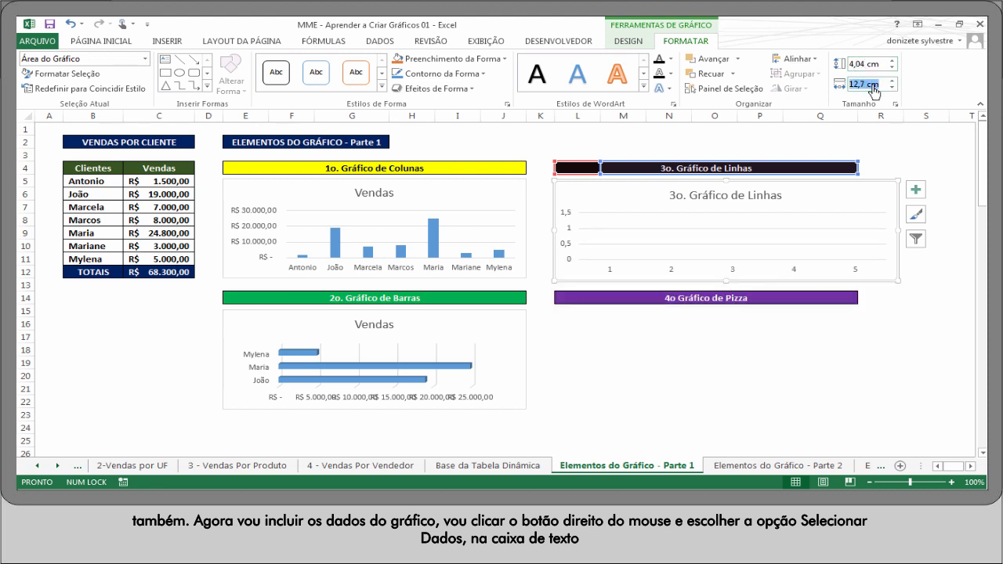
{"action": "type", "text": "11,25"}
{"action": "key", "text": "Return"}
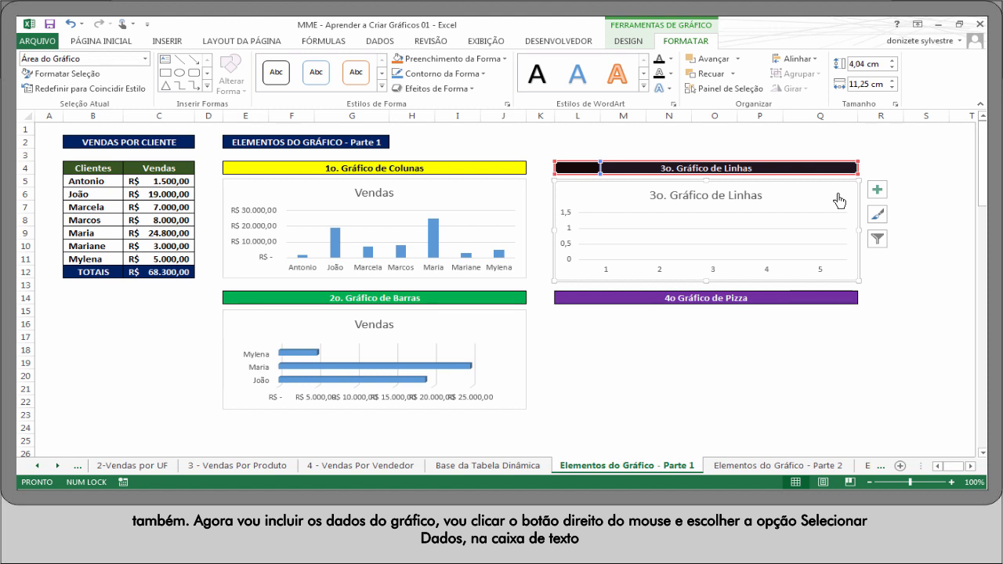
Step: Set the line chart's data range to the client and sales table, cells B4:C11, leaving out the totals row
{"action": "right_click", "coordinate": [817, 204]}
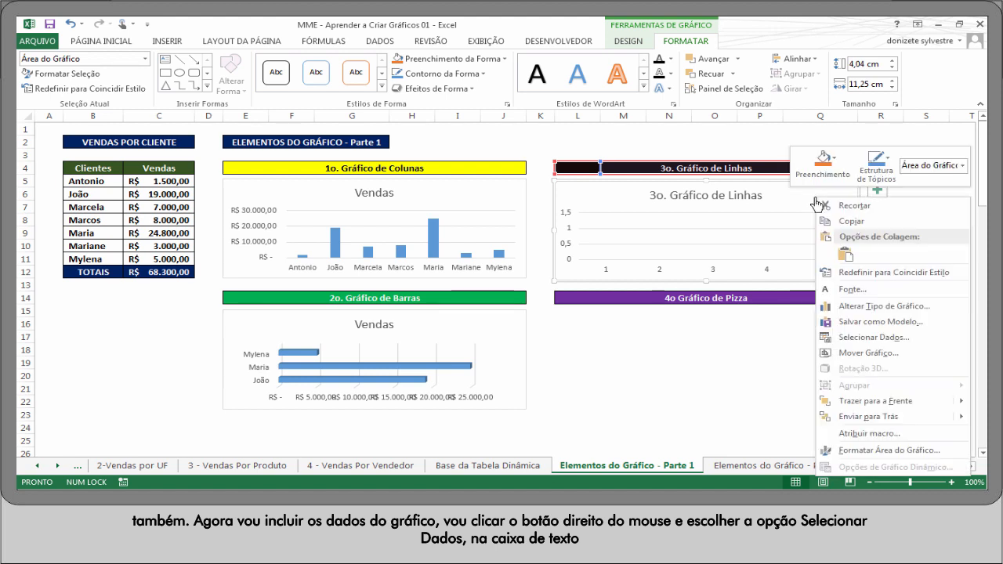
{"action": "left_click", "coordinate": [860, 337]}
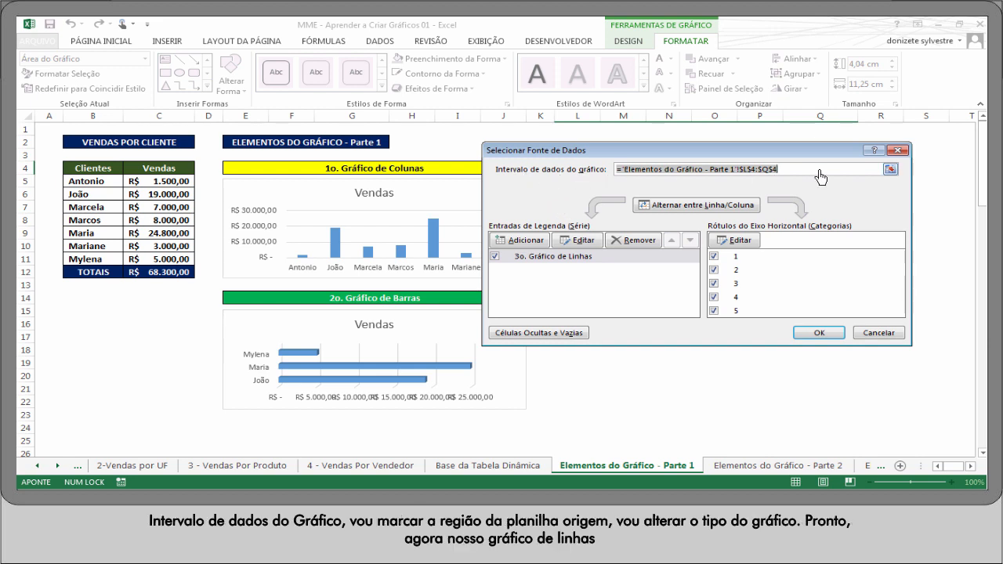
{"action": "key", "text": "BackSpace"}
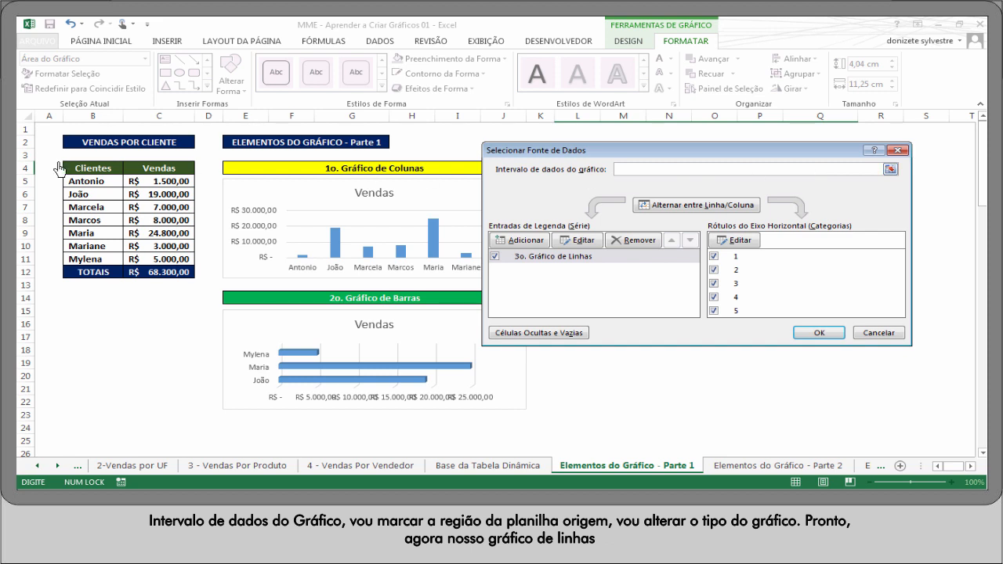
{"action": "left_click_drag", "start_coordinate": [71, 168], "coordinate": [152, 261]}
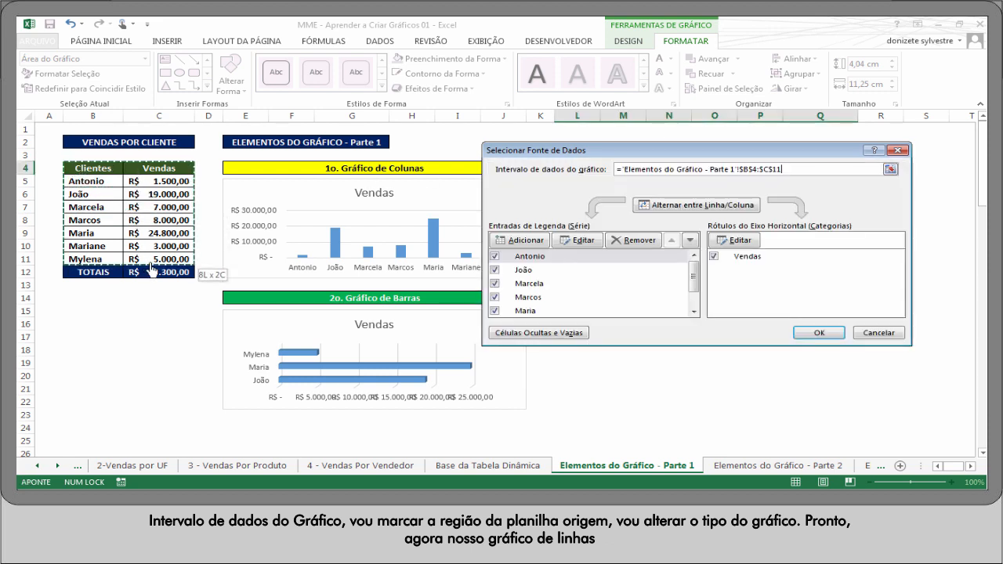
{"action": "left_click", "coordinate": [818, 334]}
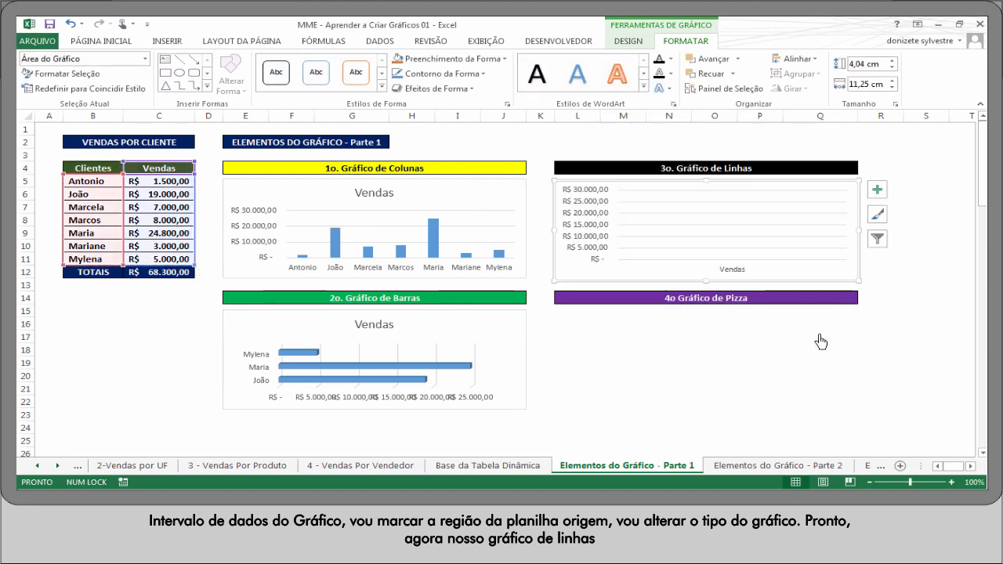
Step: Change the line chart's type to the basic line variant that plots Vendas as a single series across the clients
{"action": "left_click", "coordinate": [823, 199]}
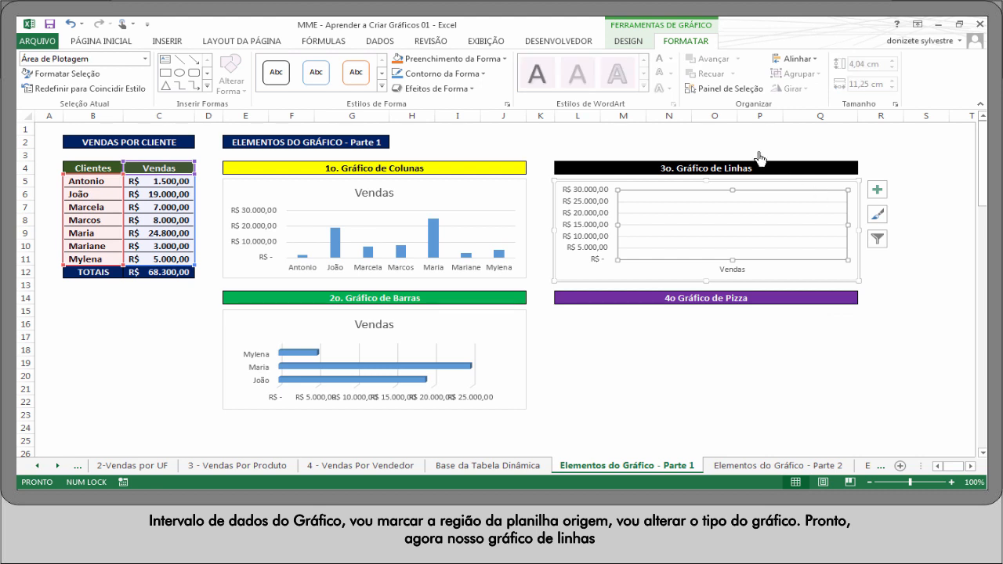
{"action": "left_click", "coordinate": [627, 40]}
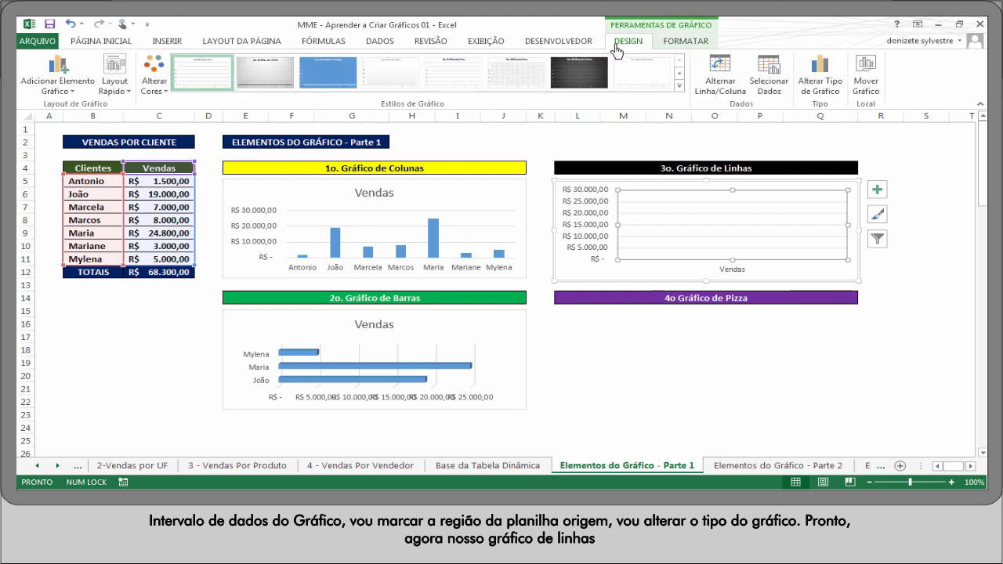
{"action": "left_click", "coordinate": [815, 98]}
{"action": "mouse_move", "coordinate": [846, 193]}
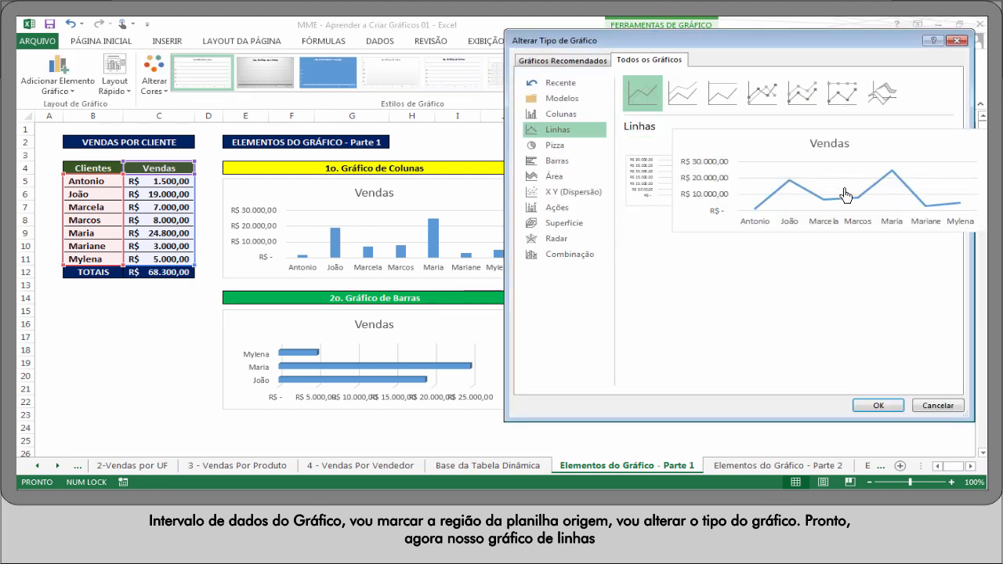
{"action": "left_click", "coordinate": [880, 406]}
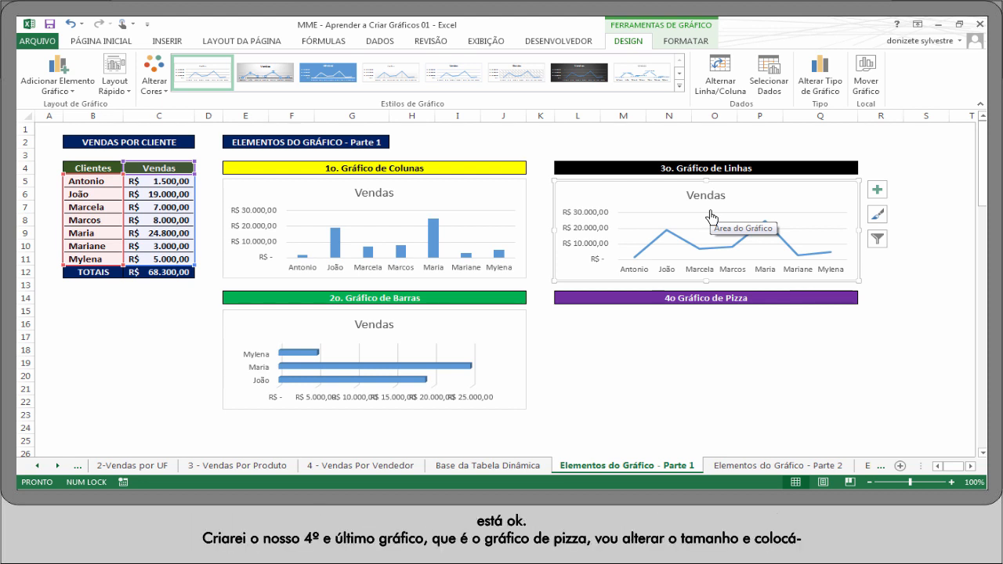
Step: Insert a 3D pie chart from cells B4:C11 and place it directly below the "4o Gráfico de Pizza" heading
{"action": "left_click", "coordinate": [719, 304]}
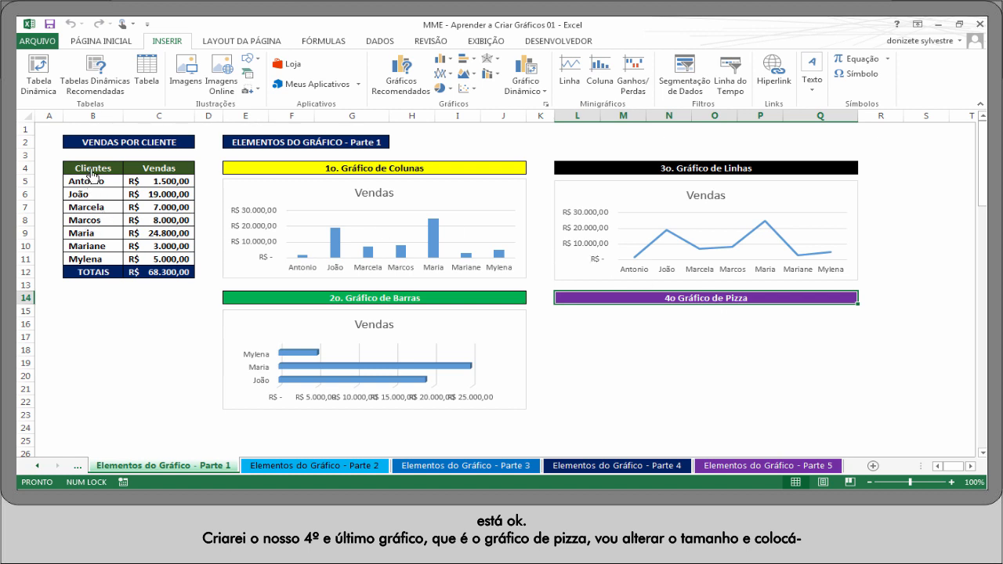
{"action": "left_click_drag", "start_coordinate": [93, 169], "coordinate": [159, 259]}
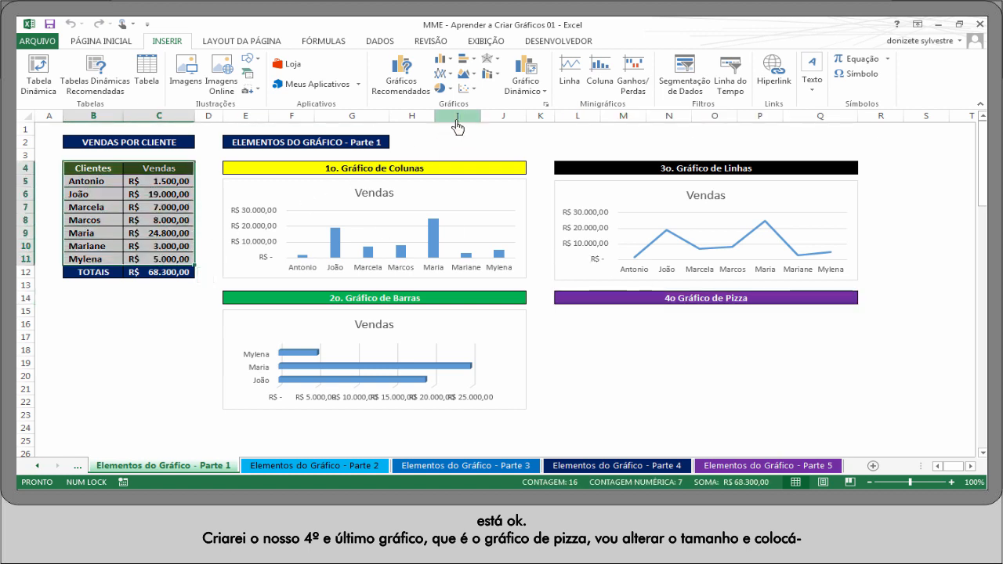
{"action": "left_click", "coordinate": [445, 93]}
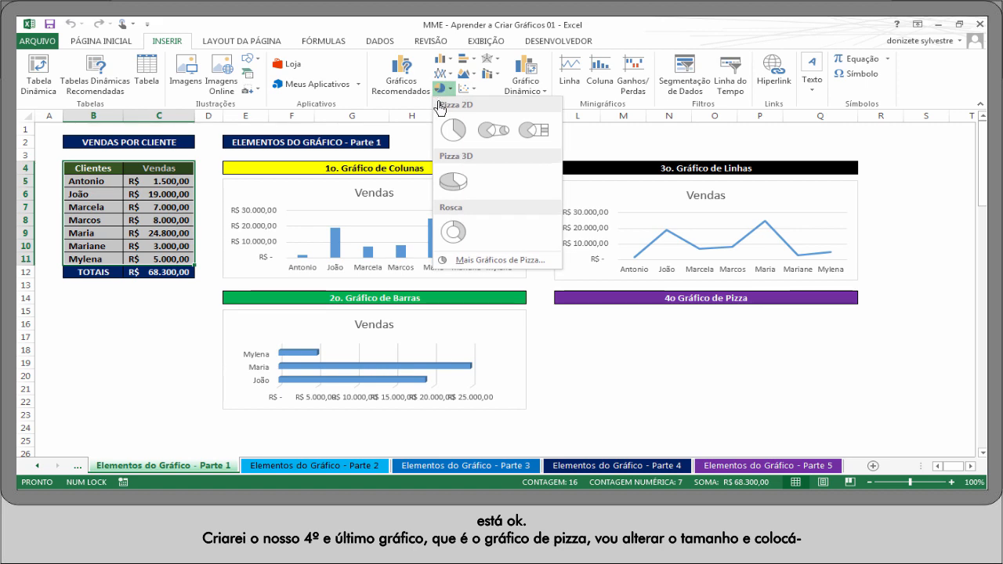
{"action": "left_click", "coordinate": [452, 182]}
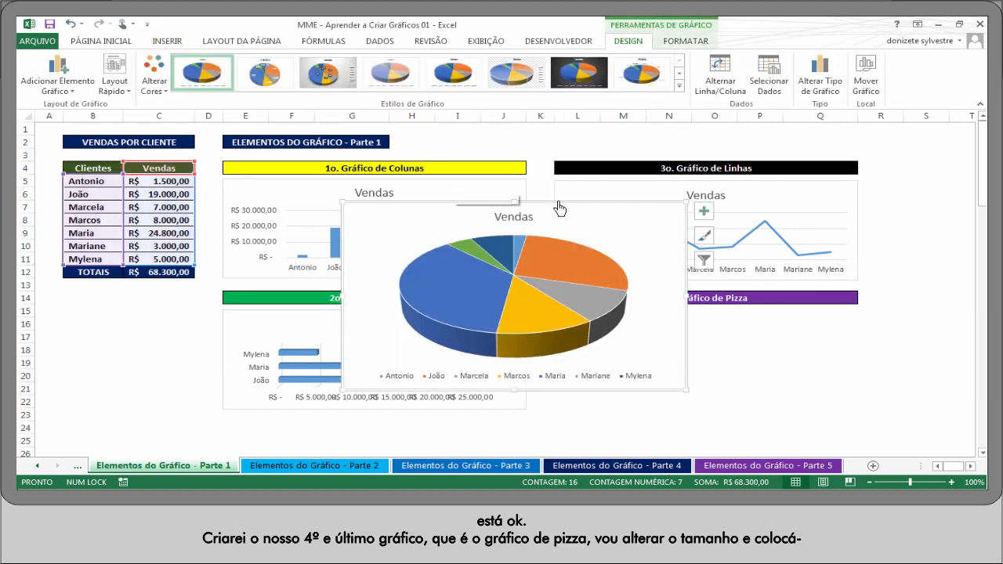
{"action": "mouse_move", "coordinate": [673, 218]}
{"action": "left_mouse_down"}
{"action": "mouse_move", "coordinate": [791, 270]}
{"action": "mouse_move", "coordinate": [853, 325]}
{"action": "mouse_move", "coordinate": [888, 329]}
{"action": "left_mouse_up"}
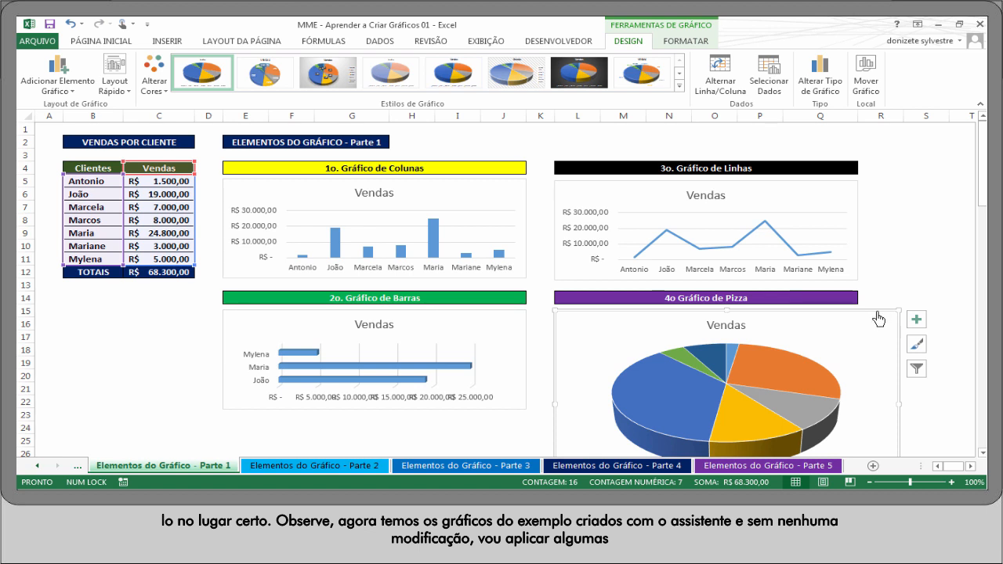
Step: Set the pie chart's height to 4,04 cm and its width to 11,25 cm, then deselect it
{"action": "left_click", "coordinate": [683, 44]}
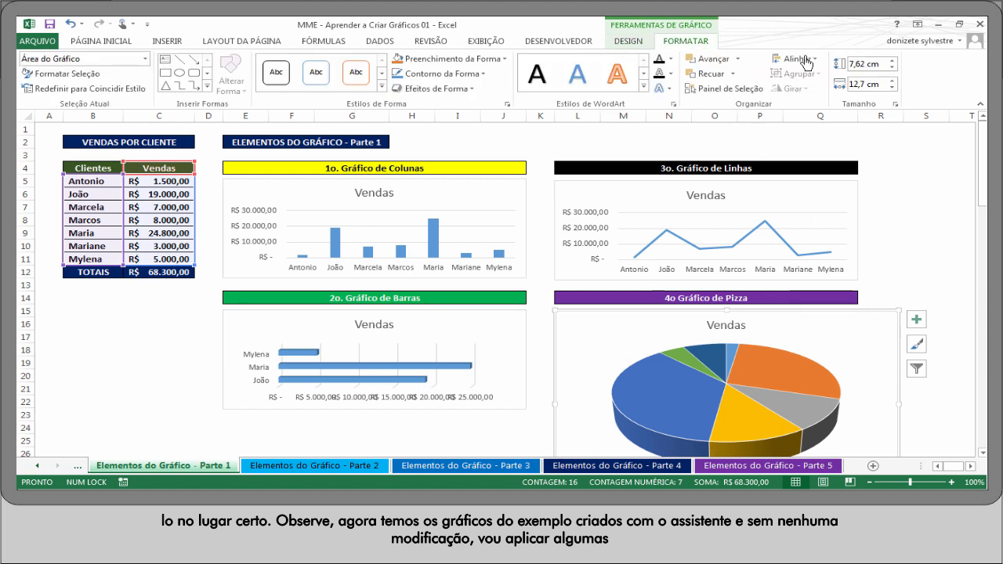
{"action": "left_click", "coordinate": [858, 69]}
{"action": "type", "text": "4,04"}
{"action": "left_click", "coordinate": [873, 90]}
{"action": "type", "text": "11,25"}
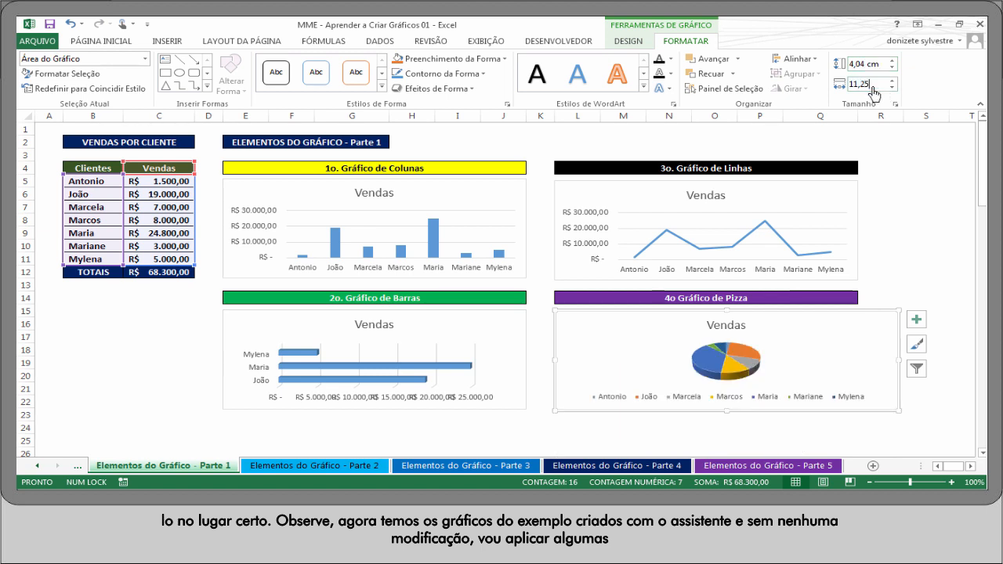
{"action": "key", "text": "Return"}
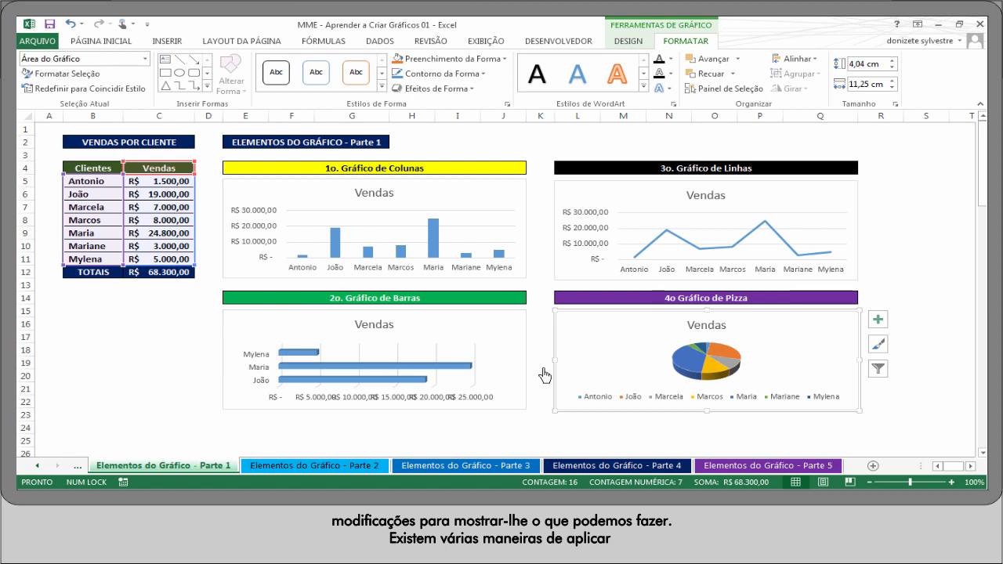
{"action": "key", "text": "Escape"}
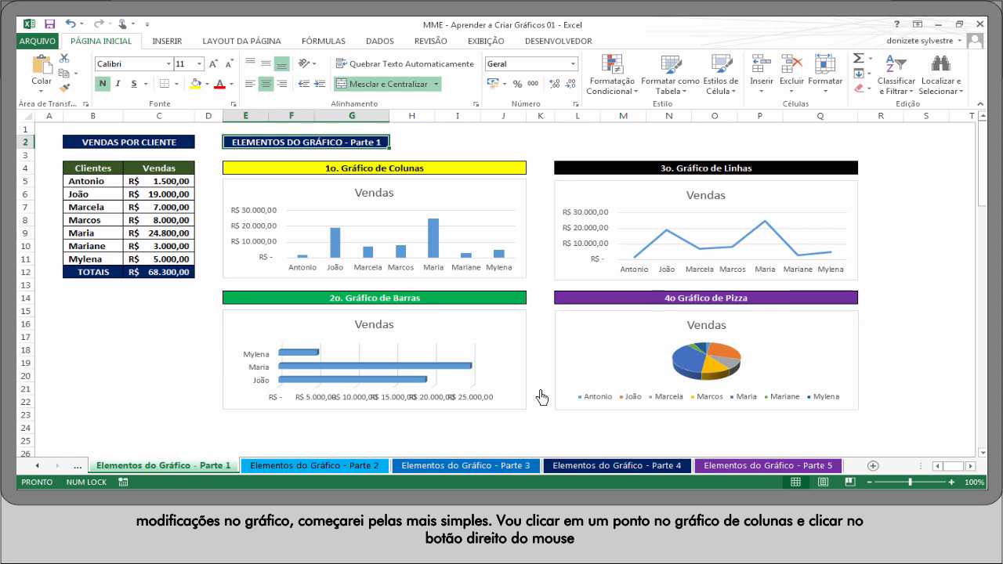
Step: Fill the column chart's chart area with the standard yellow
{"action": "left_click", "coordinate": [491, 202]}
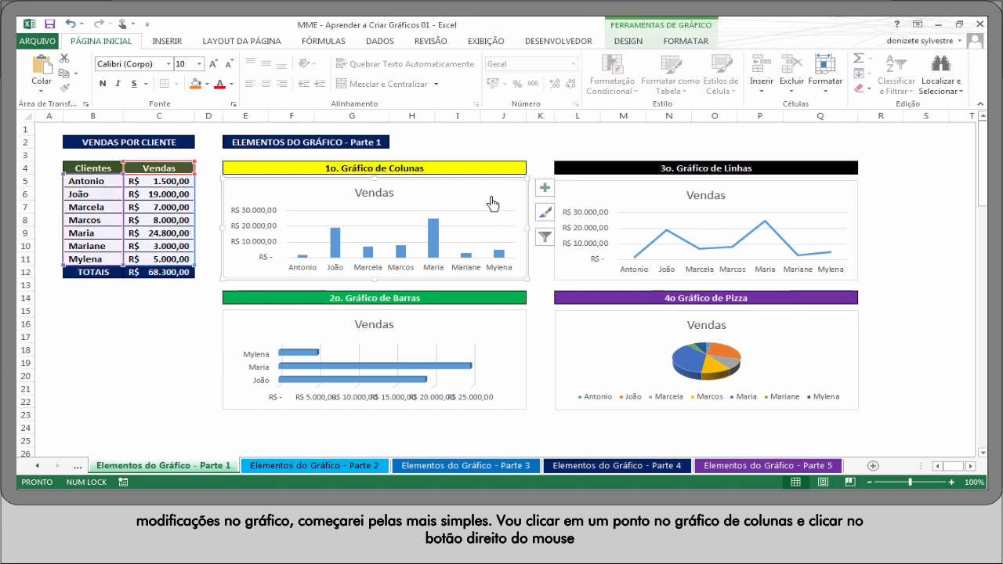
{"action": "right_click", "coordinate": [492, 204]}
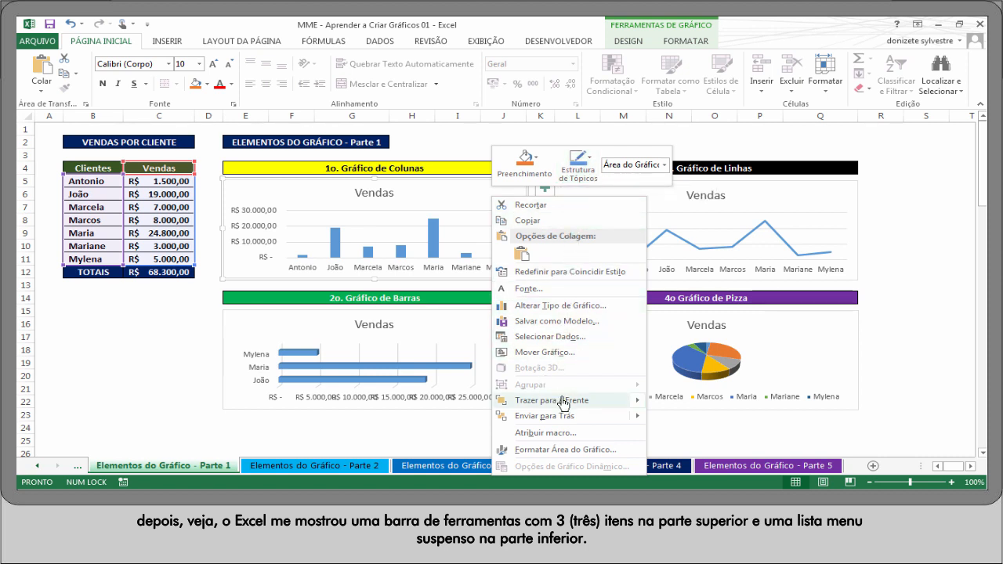
{"action": "mouse_move", "coordinate": [571, 399]}
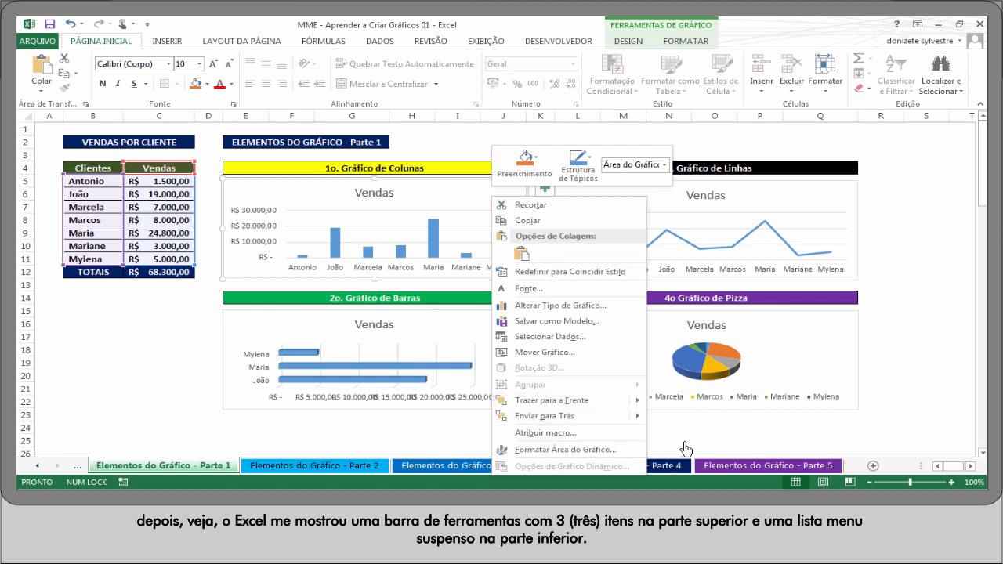
{"action": "right_click", "coordinate": [502, 194]}
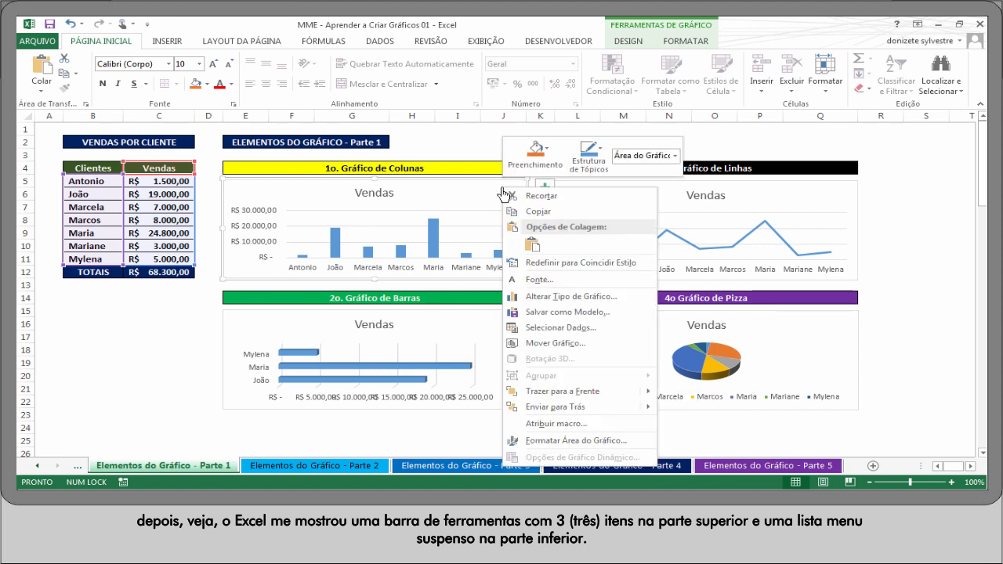
{"action": "left_click", "coordinate": [546, 159]}
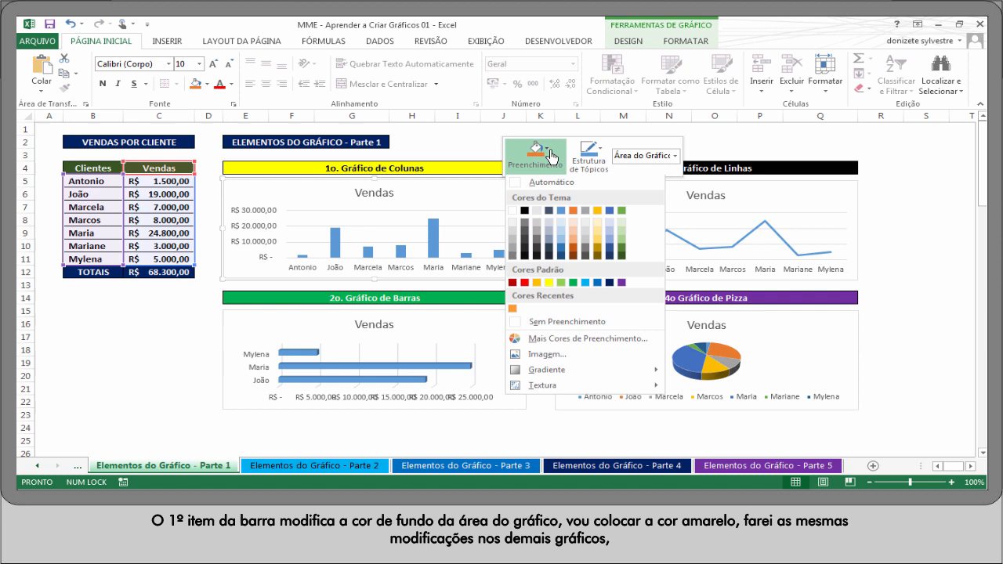
{"action": "left_click", "coordinate": [549, 287]}
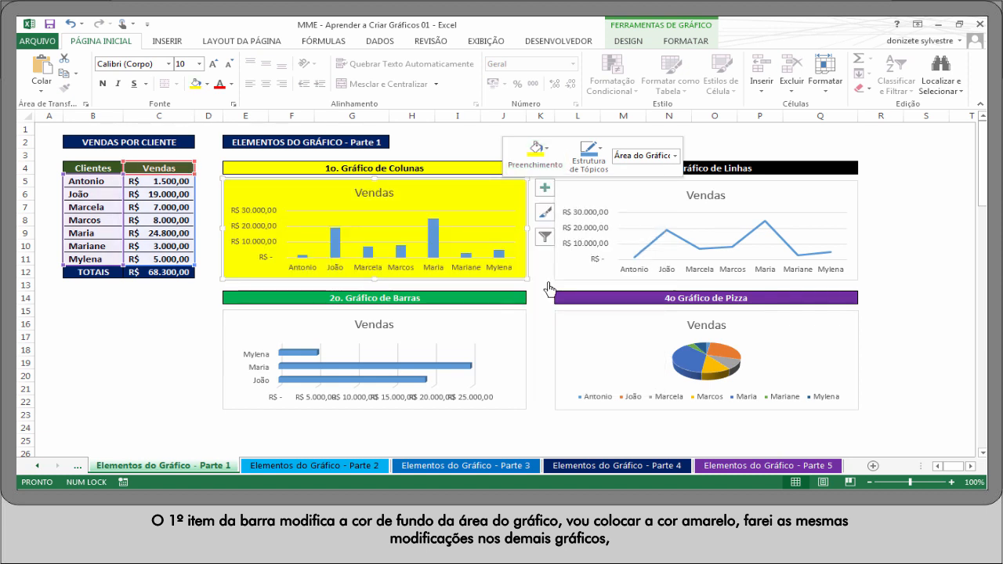
Step: Fill the line chart's chart area with black from the theme colours
{"action": "left_click", "coordinate": [817, 201]}
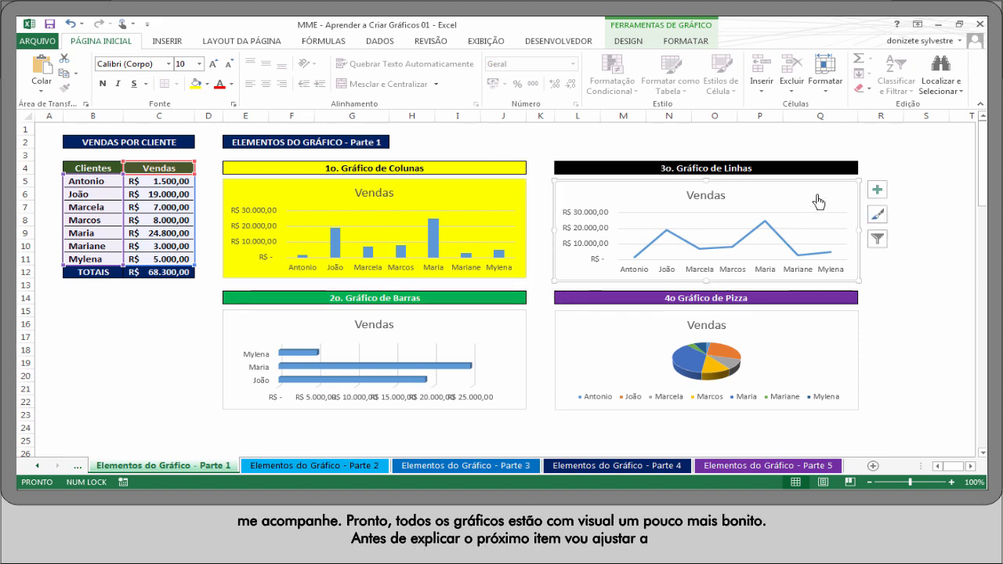
{"action": "right_click", "coordinate": [817, 201]}
{"action": "left_click", "coordinate": [833, 160]}
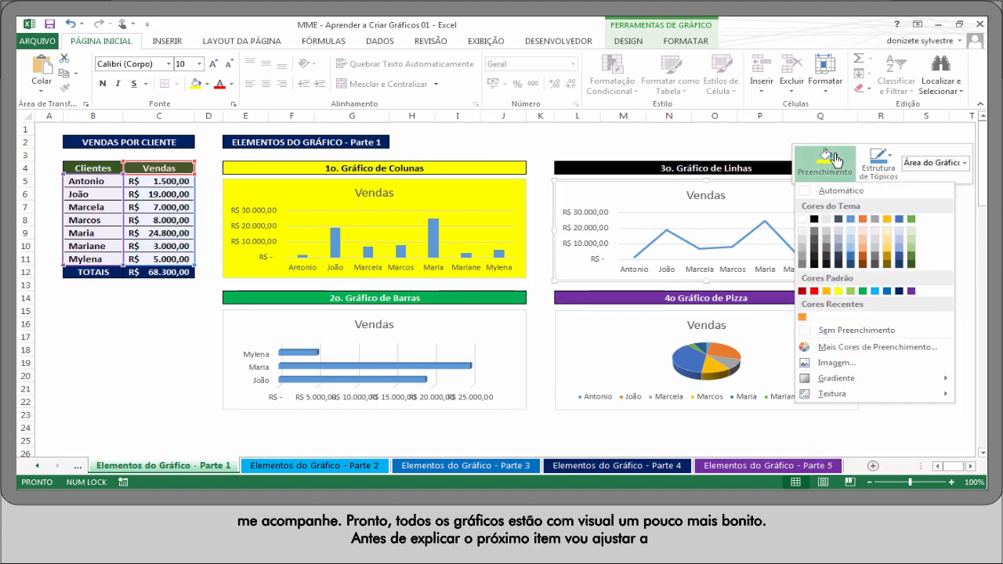
{"action": "left_click", "coordinate": [814, 218]}
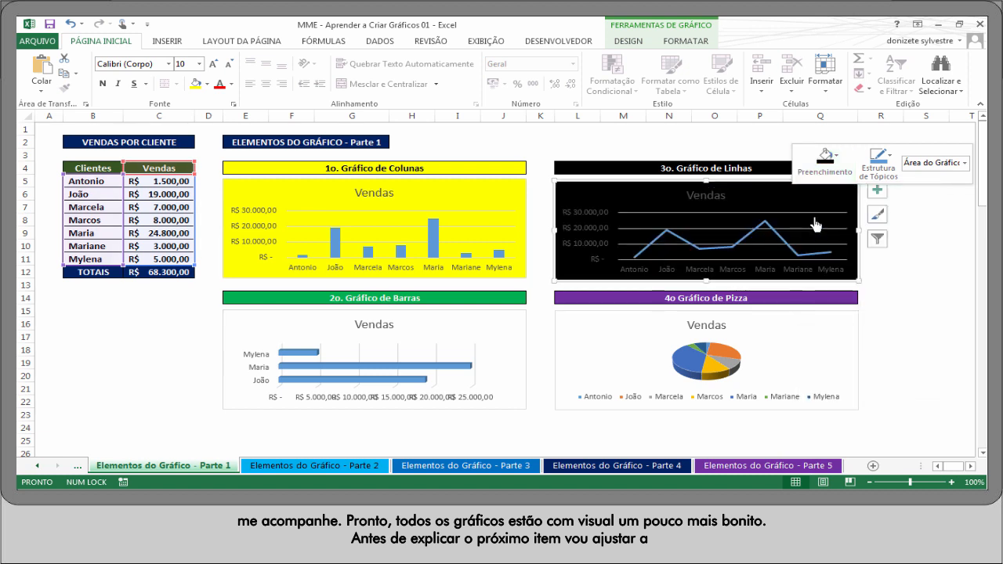
Step: Fill the bar chart's chart area with the standard green that matches its heading
{"action": "left_click", "coordinate": [496, 333]}
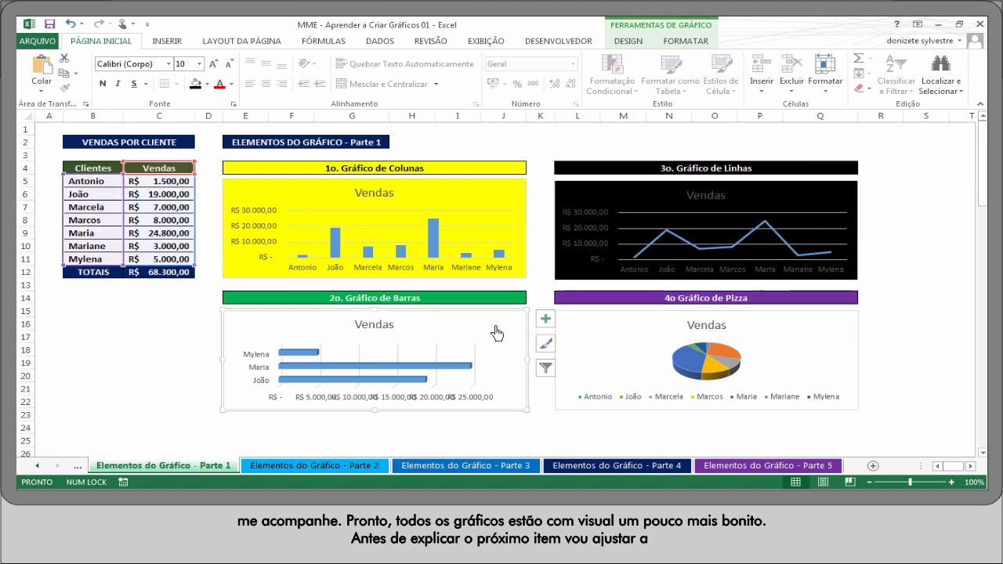
{"action": "right_click", "coordinate": [496, 333]}
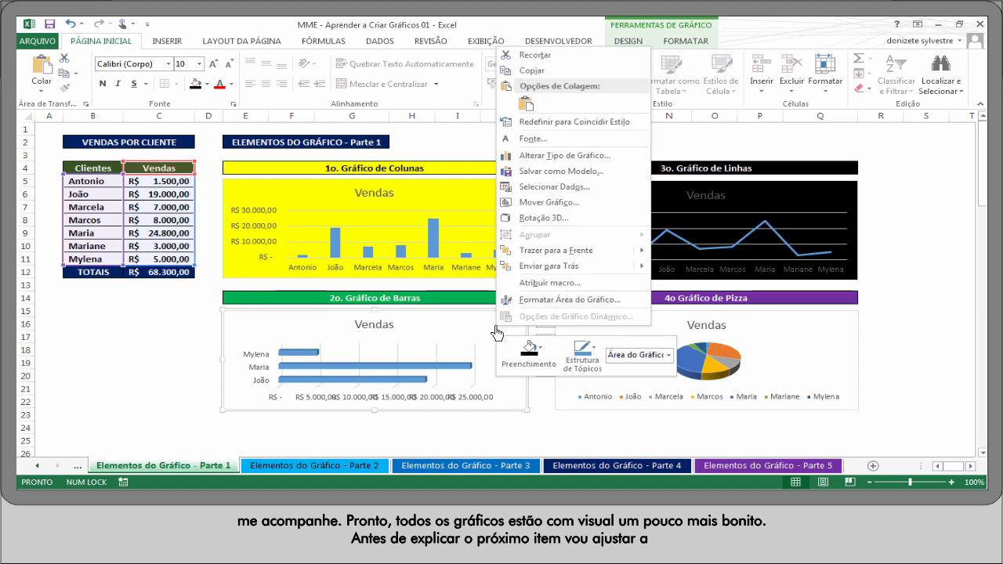
{"action": "left_click", "coordinate": [537, 351]}
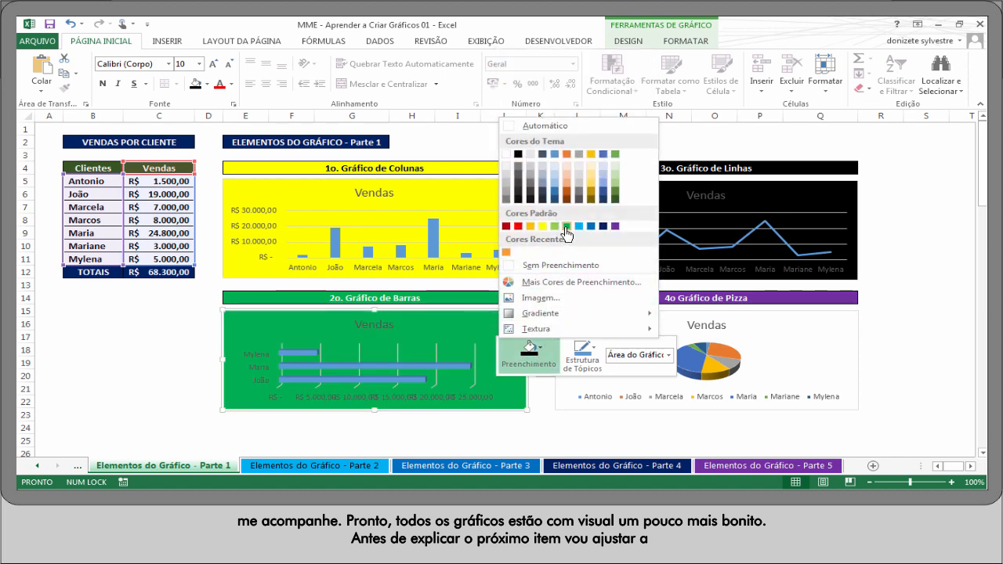
{"action": "left_click", "coordinate": [565, 227]}
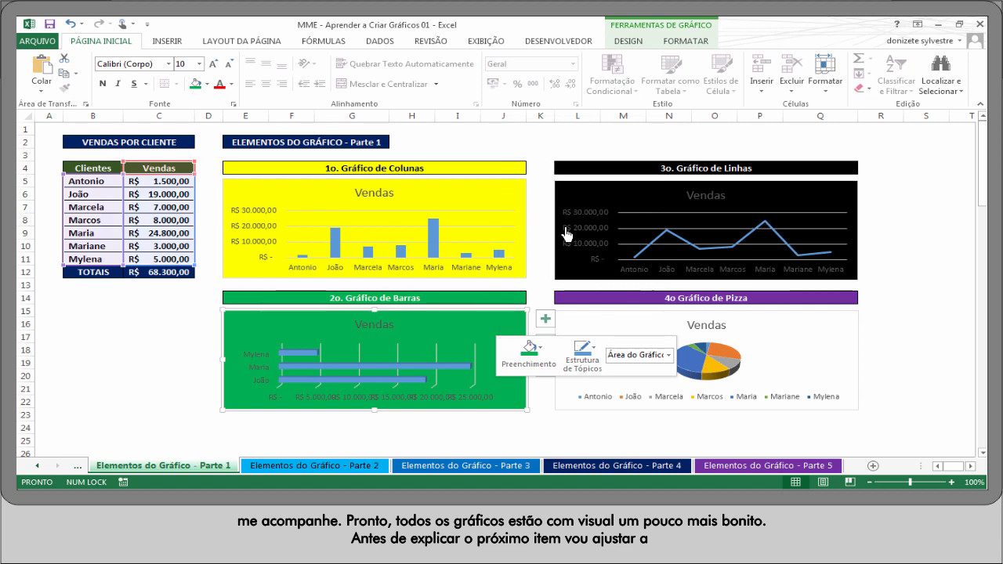
Step: Fill the pie chart's chart area with the standard purple and deselect the chart
{"action": "left_click", "coordinate": [817, 328]}
{"action": "right_click", "coordinate": [818, 328]}
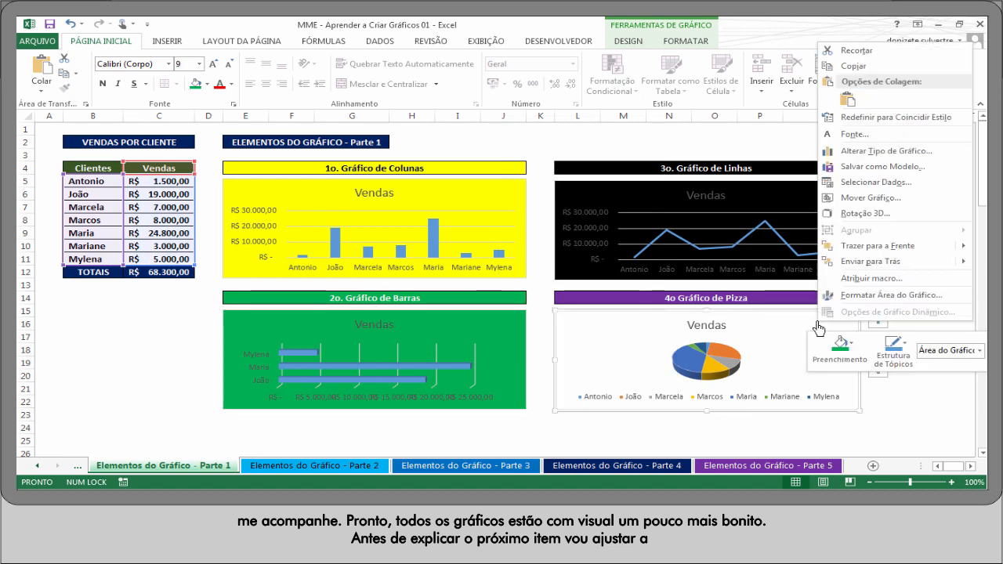
{"action": "left_click", "coordinate": [840, 346]}
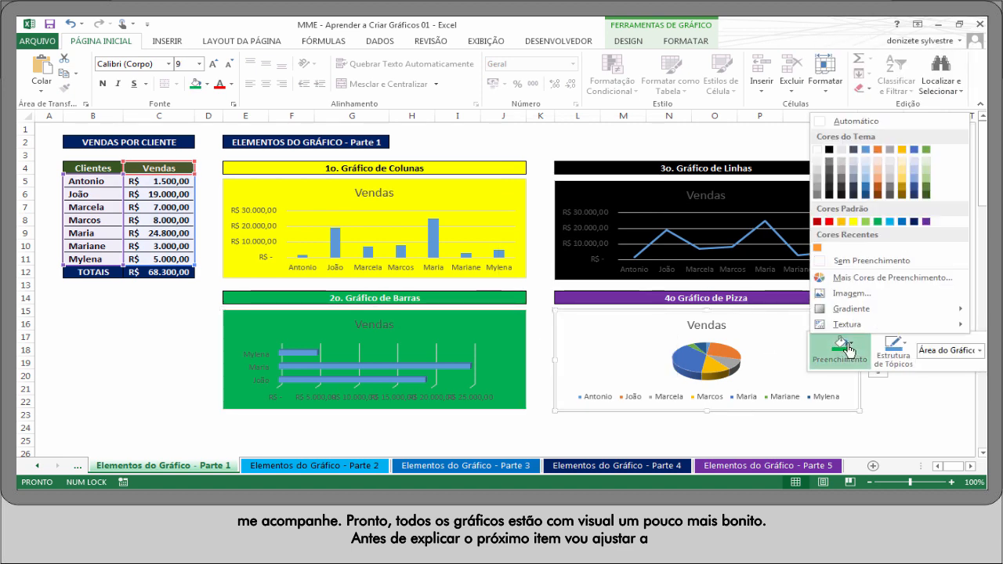
{"action": "left_click", "coordinate": [927, 224]}
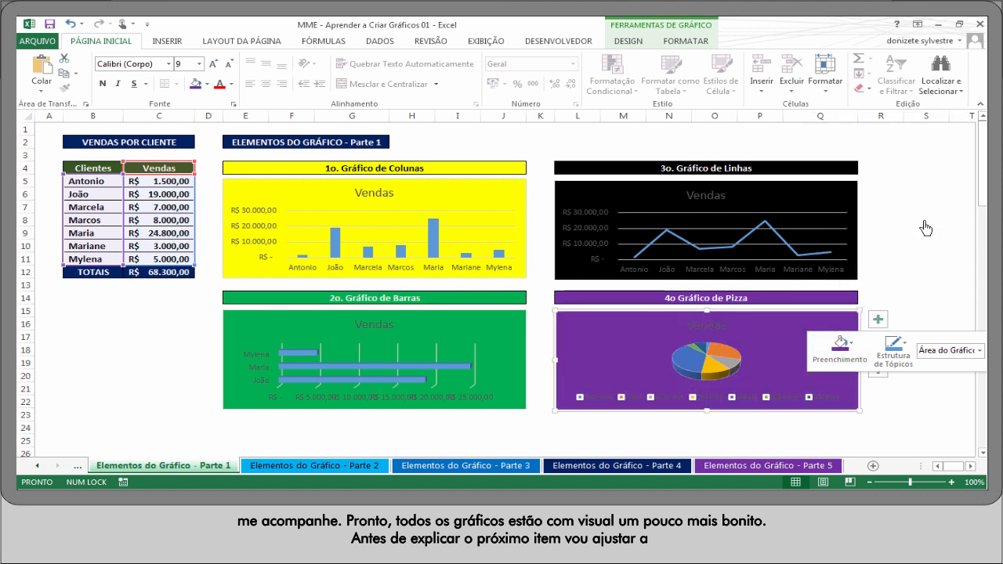
{"action": "left_click", "coordinate": [926, 227]}
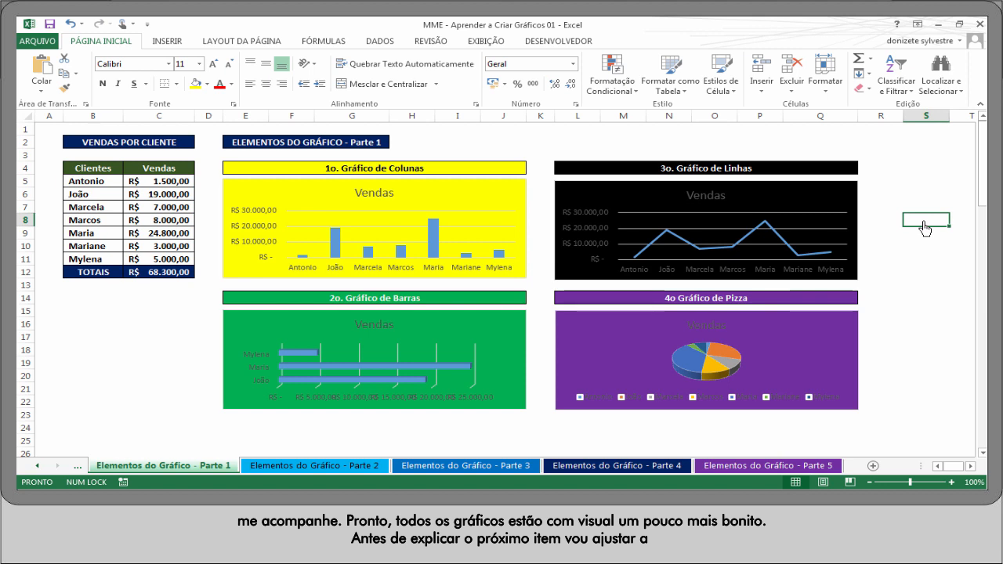
Step: Set the font colour of the line chart's title, value axis labels and category axis labels to white
{"action": "left_click", "coordinate": [749, 174]}
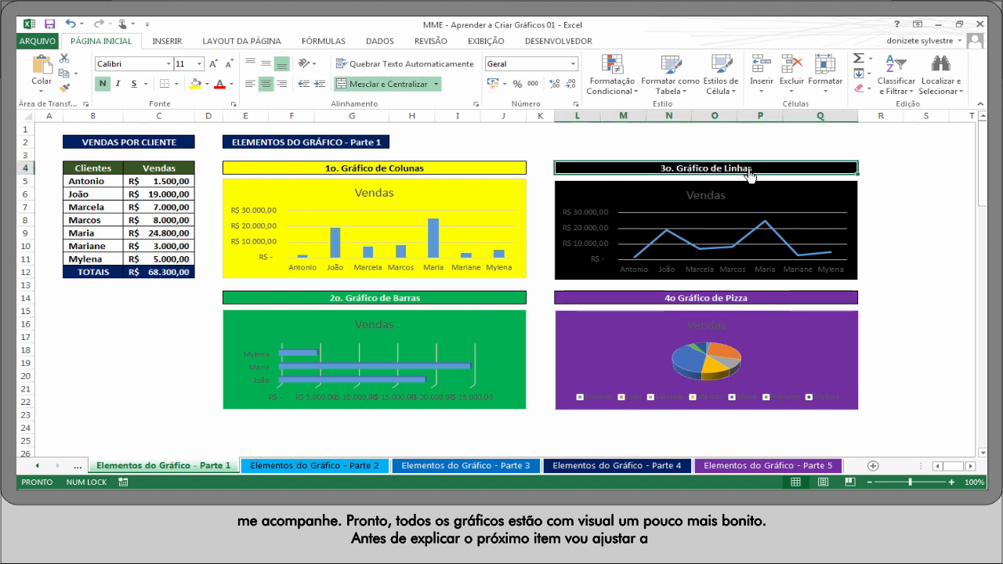
{"action": "left_click", "coordinate": [428, 174]}
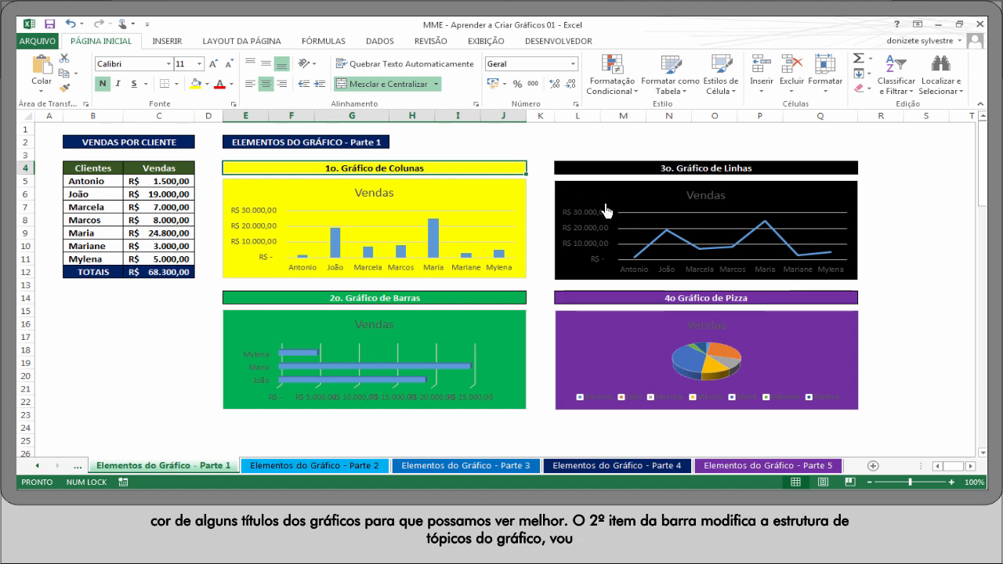
{"action": "left_click", "coordinate": [709, 197]}
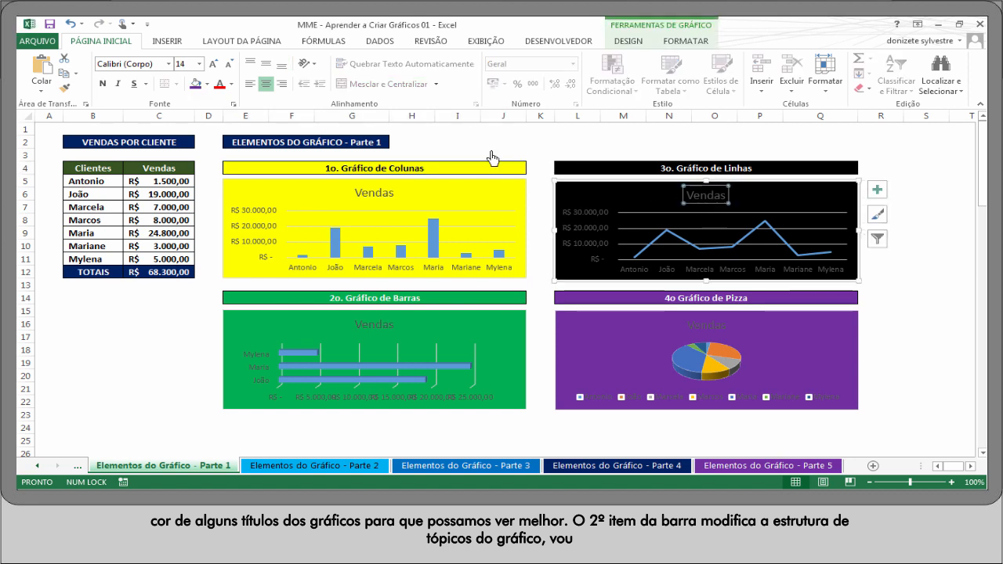
{"action": "left_click", "coordinate": [231, 84]}
{"action": "left_click", "coordinate": [222, 128]}
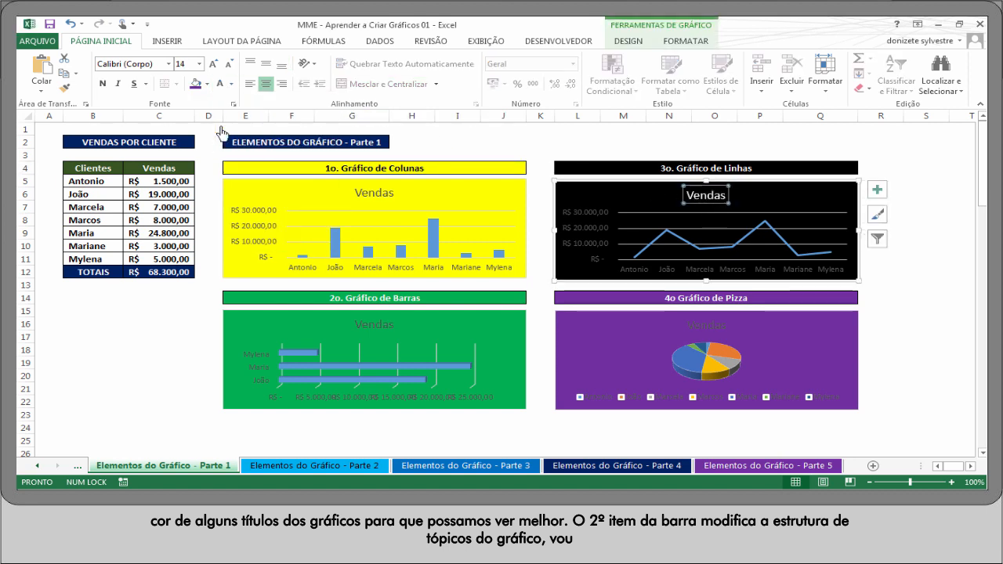
{"action": "left_click", "coordinate": [569, 213]}
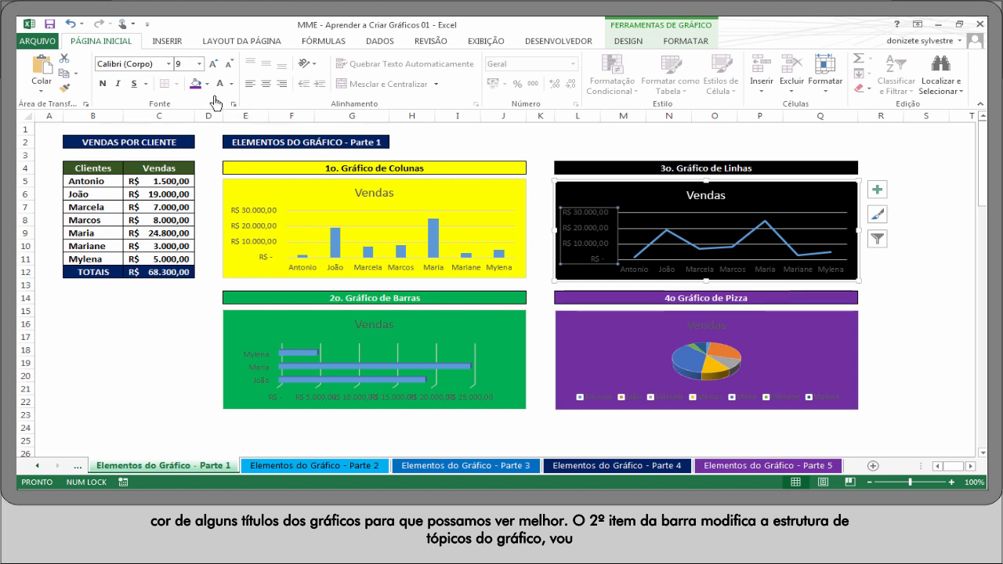
{"action": "left_click", "coordinate": [220, 84]}
{"action": "left_click", "coordinate": [713, 273]}
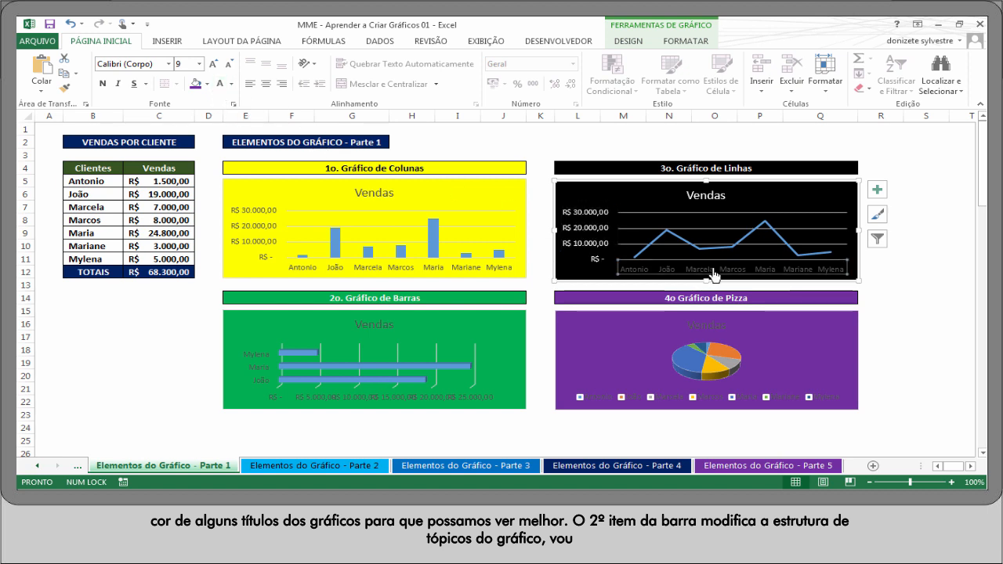
{"action": "left_click", "coordinate": [219, 84]}
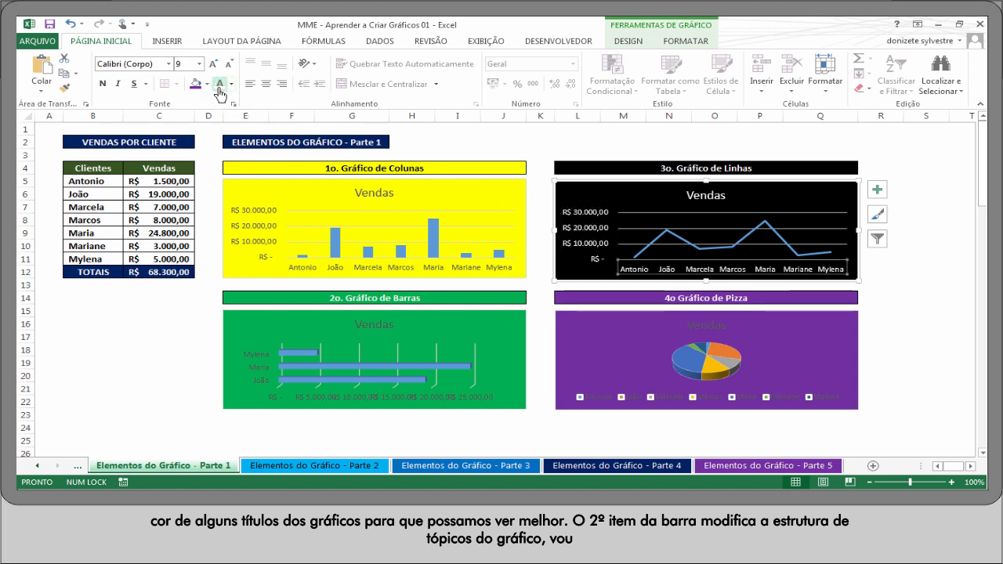
Step: Set the font colour of the pie chart's title and legend to white
{"action": "left_click", "coordinate": [721, 328]}
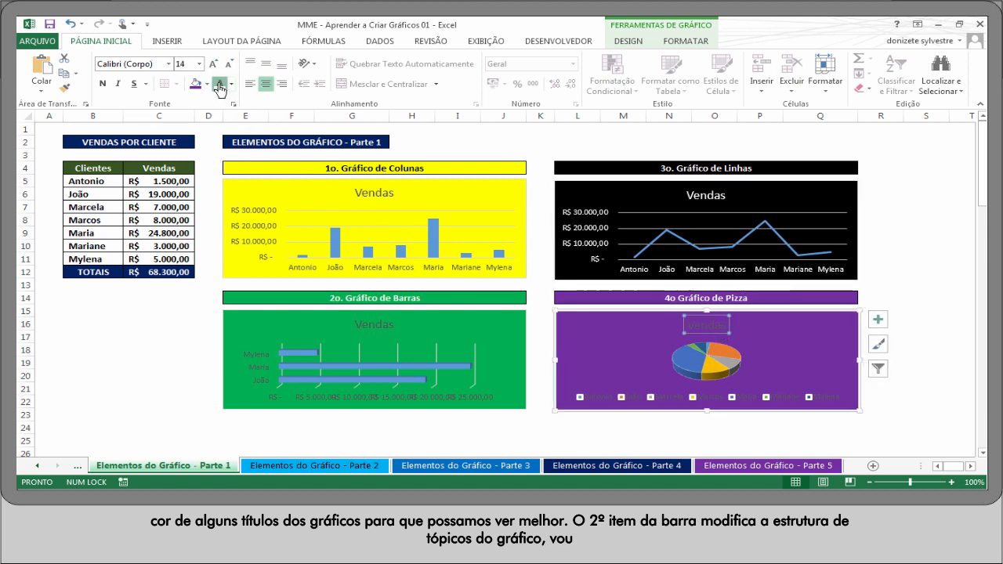
{"action": "left_click", "coordinate": [220, 84]}
{"action": "left_click", "coordinate": [593, 403]}
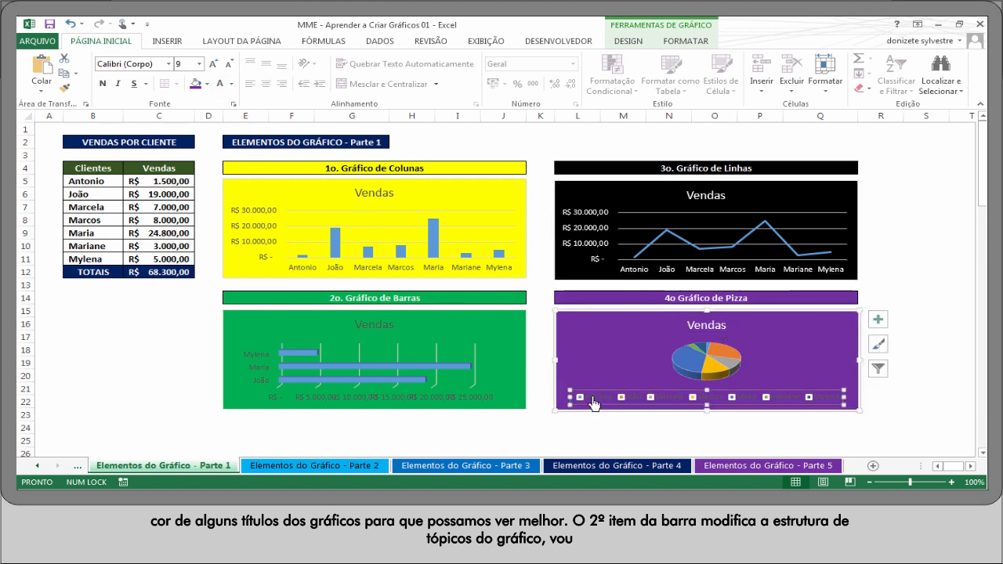
{"action": "left_click", "coordinate": [221, 83]}
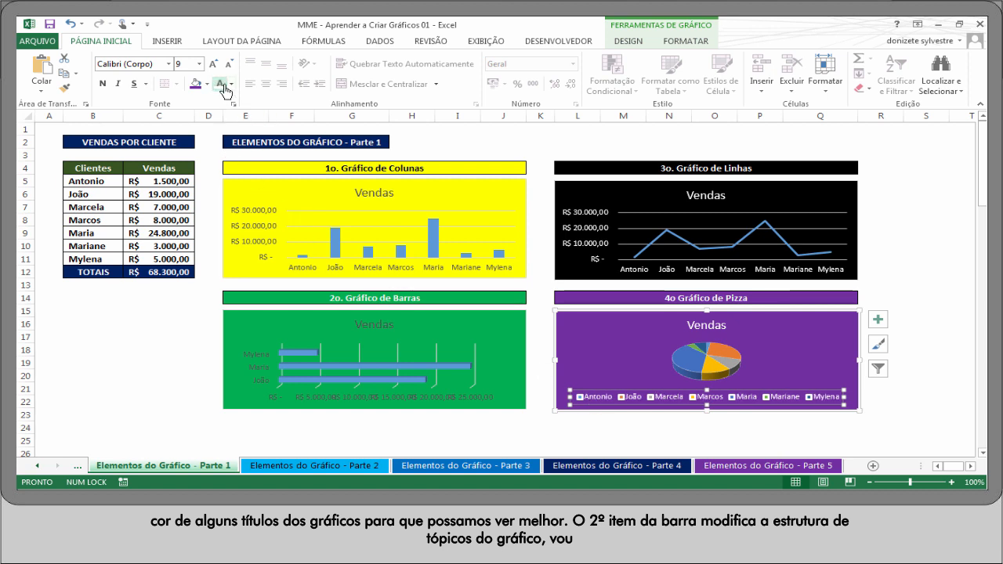
Step: Filter the bar chart's categories so that only the two clients with the highest sales are plotted
{"action": "left_click", "coordinate": [474, 342]}
{"action": "left_click", "coordinate": [545, 368]}
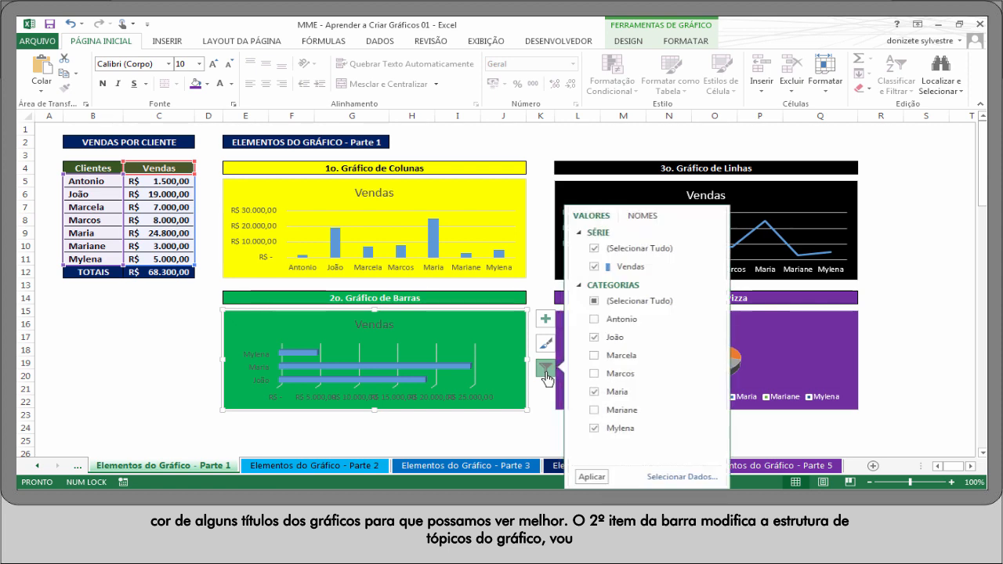
{"action": "left_click", "coordinate": [594, 319]}
{"action": "left_click", "coordinate": [594, 355]}
{"action": "left_click", "coordinate": [594, 373]}
{"action": "left_click", "coordinate": [594, 409]}
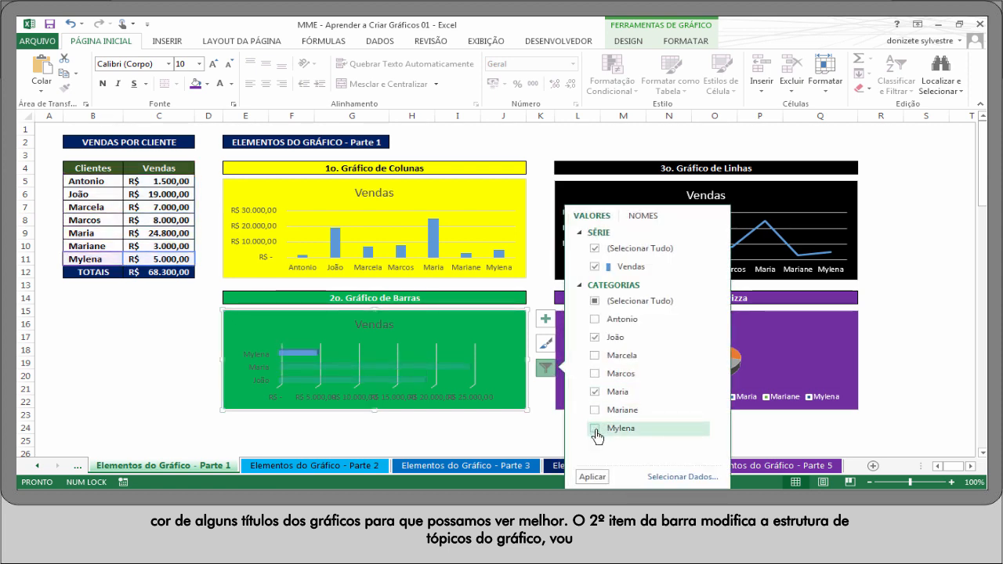
{"action": "left_click", "coordinate": [595, 428]}
{"action": "left_click", "coordinate": [589, 478]}
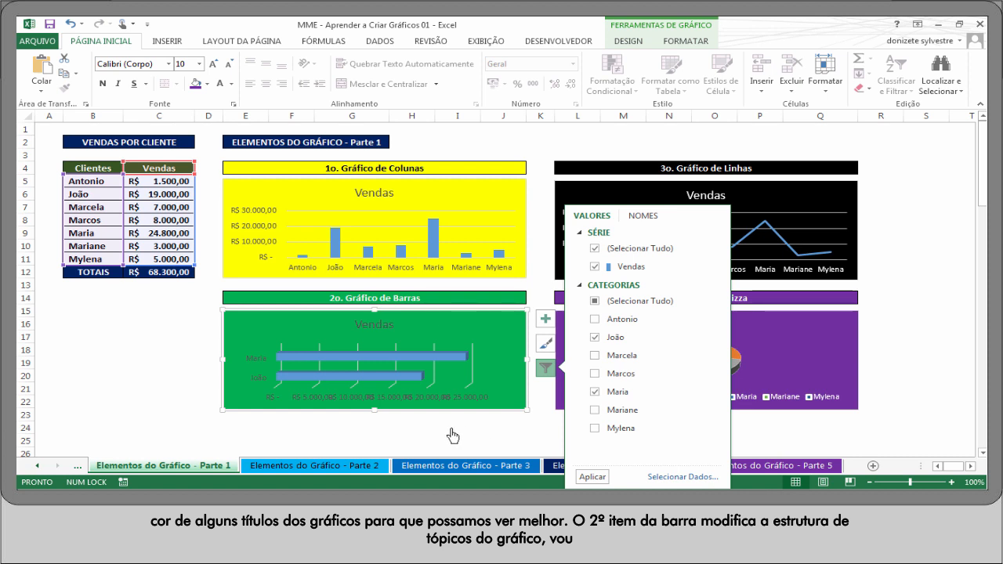
Step: Set the font colour of the bar chart's value axis labels, category axis labels and title to white
{"action": "left_click", "coordinate": [319, 397]}
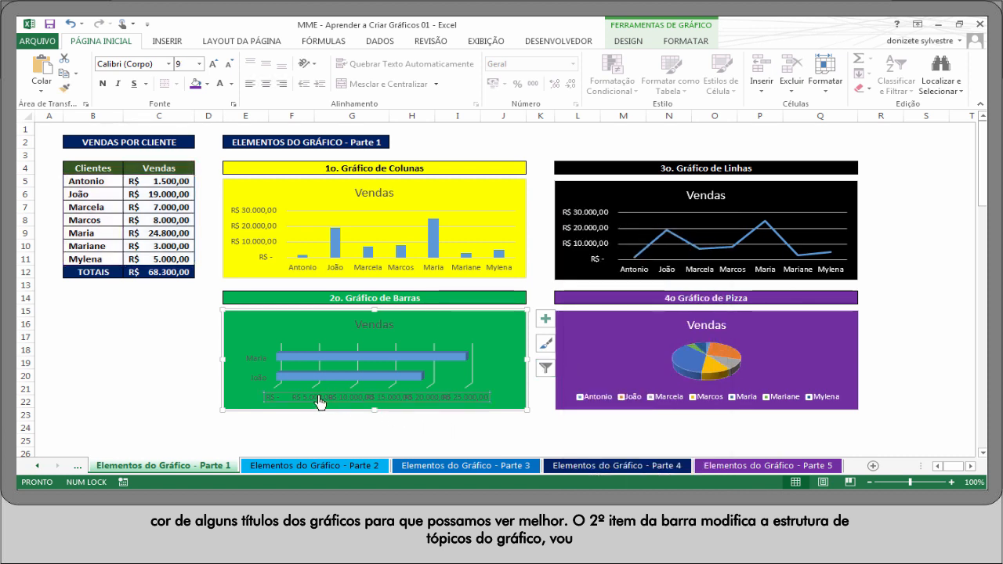
{"action": "left_click", "coordinate": [219, 84]}
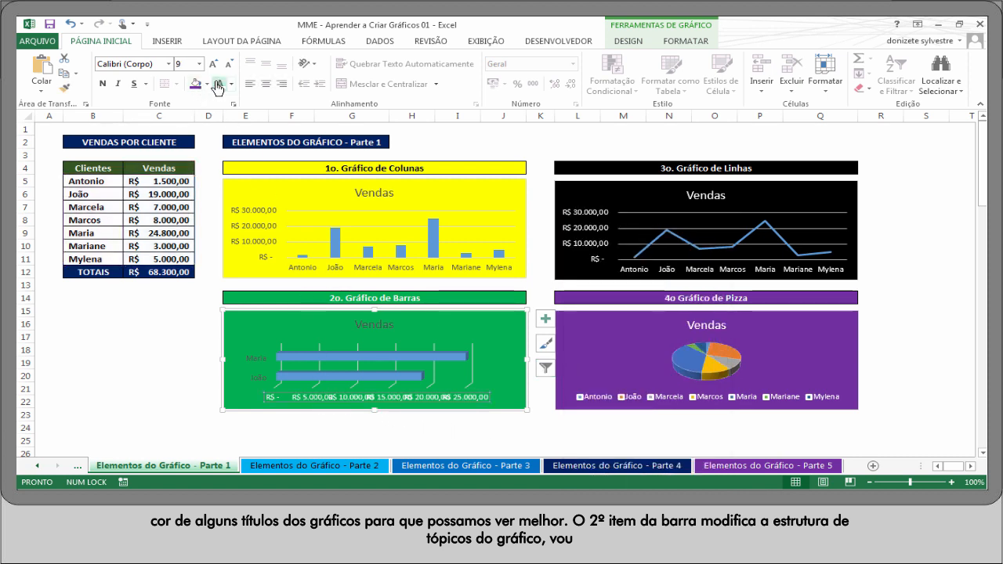
{"action": "left_click", "coordinate": [260, 359]}
{"action": "left_click", "coordinate": [219, 84]}
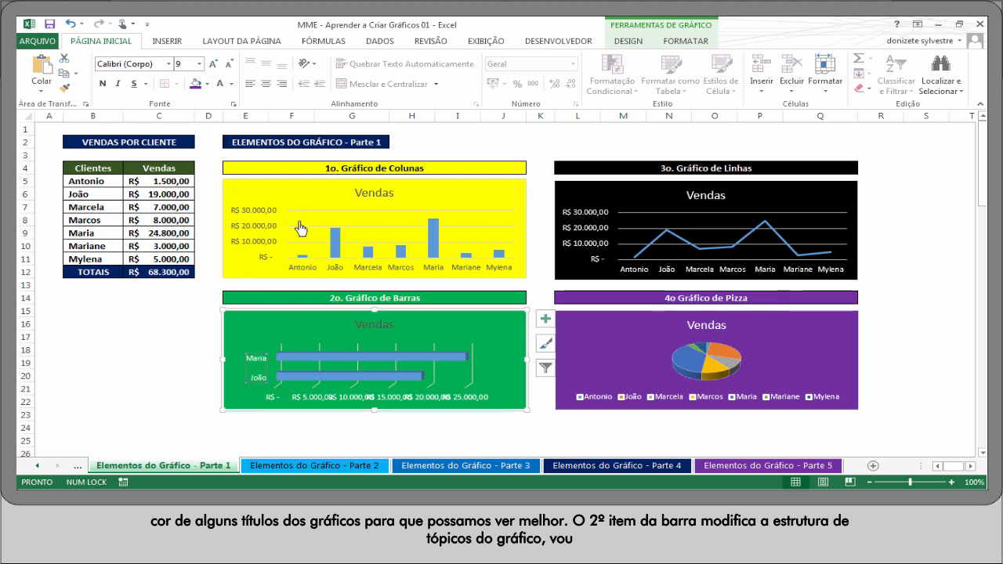
{"action": "left_click", "coordinate": [384, 337]}
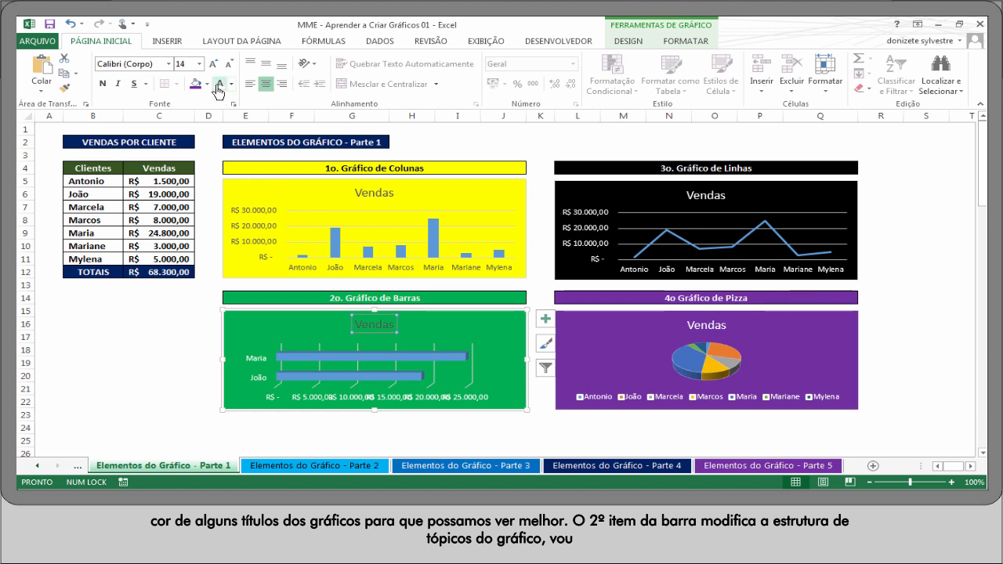
{"action": "left_click", "coordinate": [220, 83]}
{"action": "left_click", "coordinate": [500, 200]}
{"action": "right_click", "coordinate": [503, 202]}
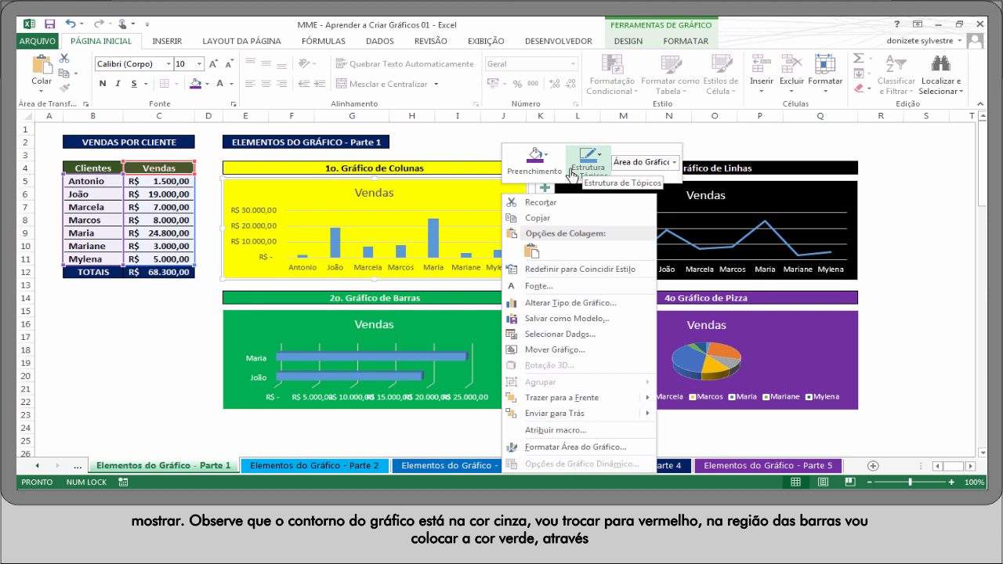
{"action": "left_click", "coordinate": [473, 186]}
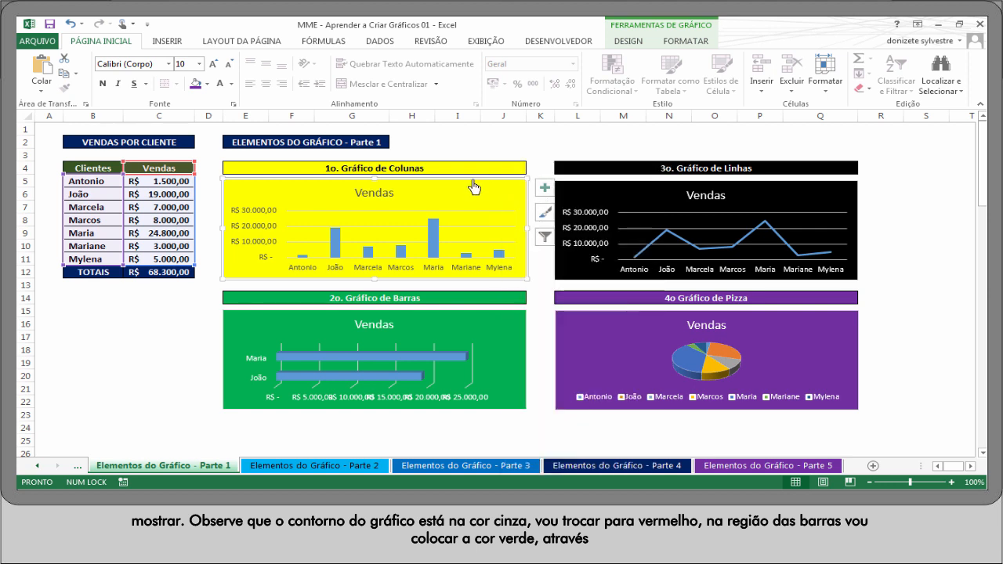
{"action": "left_click", "coordinate": [537, 299]}
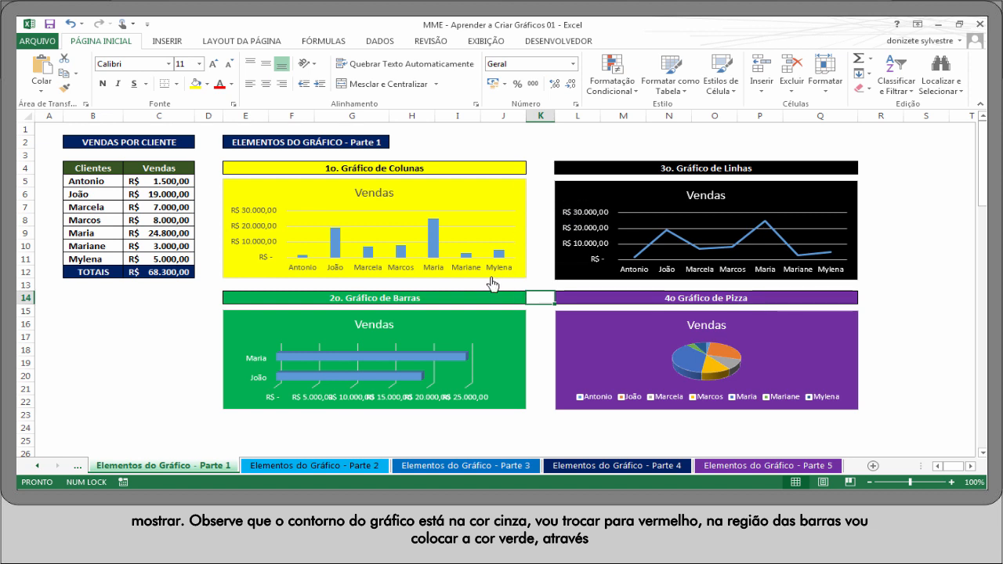
Step: Give the column chart's chart area a standard red outline and deselect the chart
{"action": "left_click", "coordinate": [418, 187]}
{"action": "right_click", "coordinate": [418, 187]}
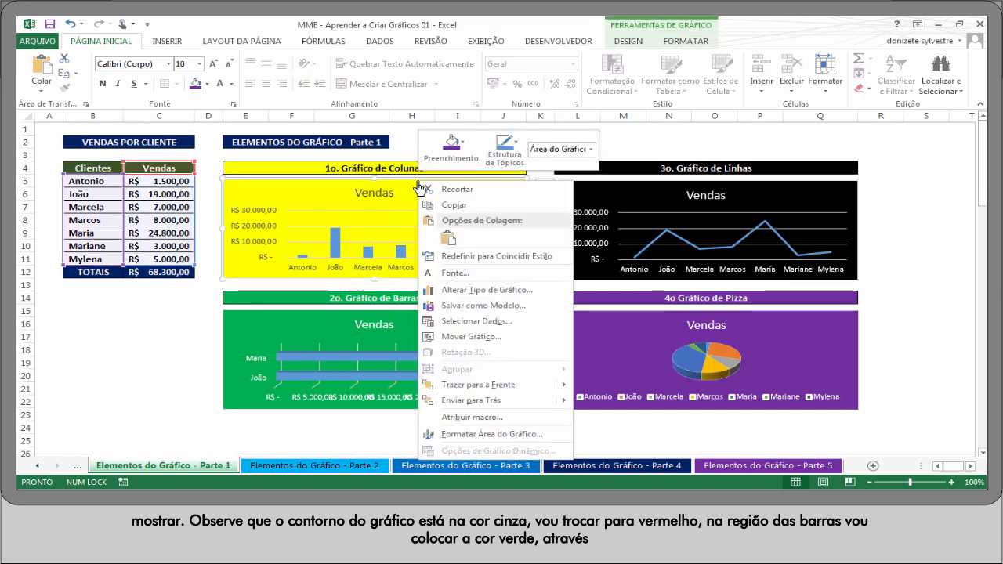
{"action": "left_click", "coordinate": [514, 151]}
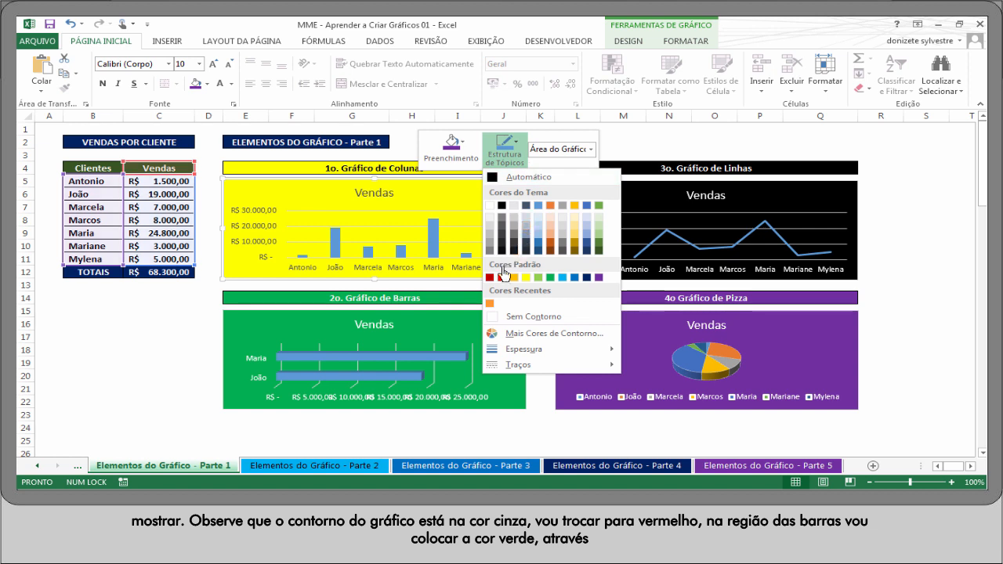
{"action": "left_click", "coordinate": [501, 277]}
{"action": "left_click", "coordinate": [539, 296]}
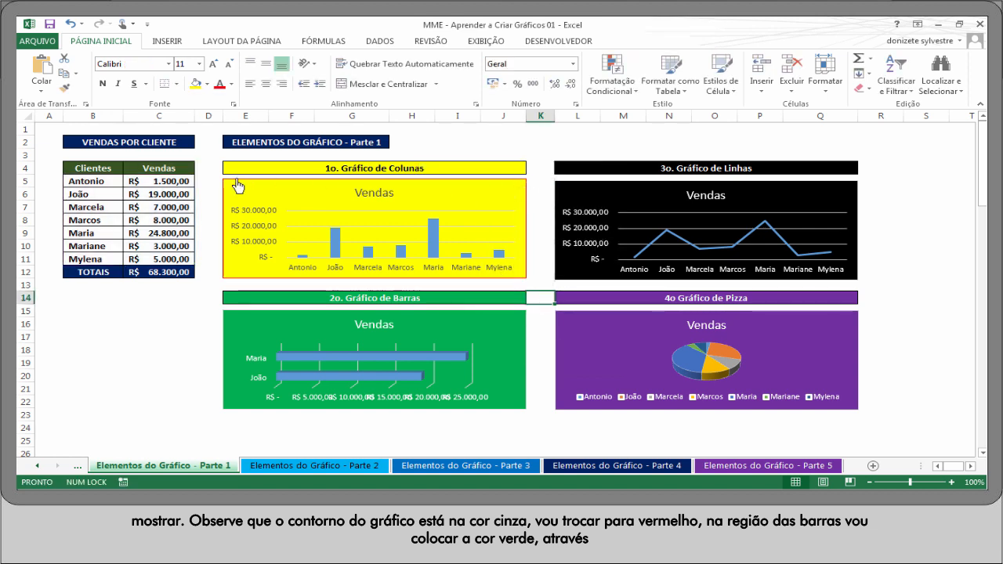
Step: Give the column chart's plot area a standard green outline and deselect the chart
{"action": "left_click", "coordinate": [481, 227]}
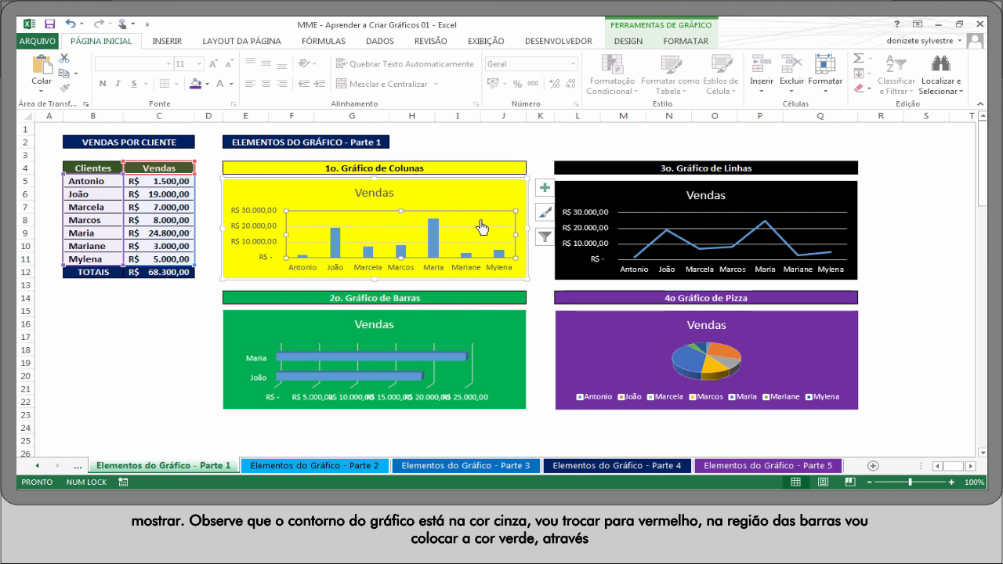
{"action": "right_click", "coordinate": [480, 226]}
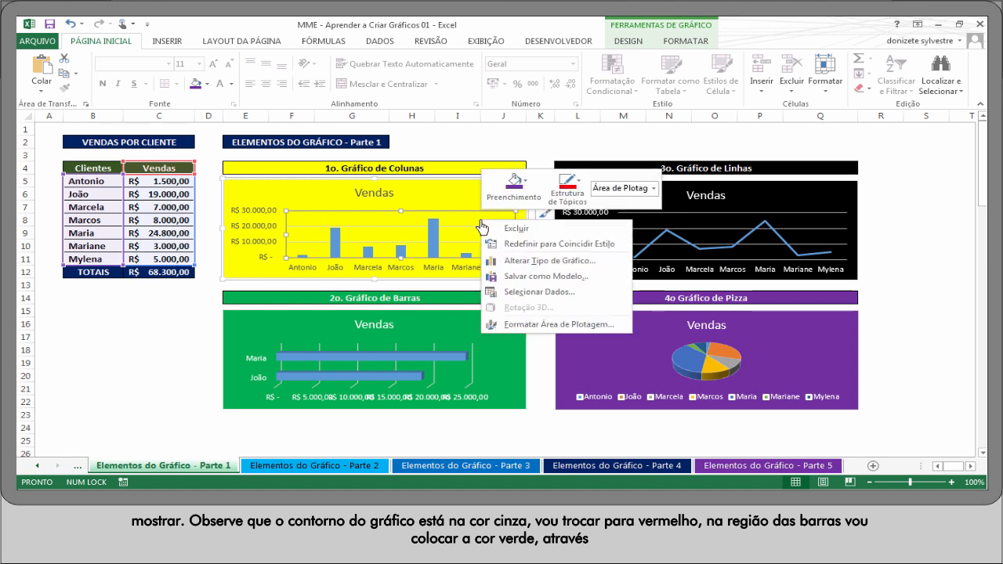
{"action": "left_click", "coordinate": [579, 193]}
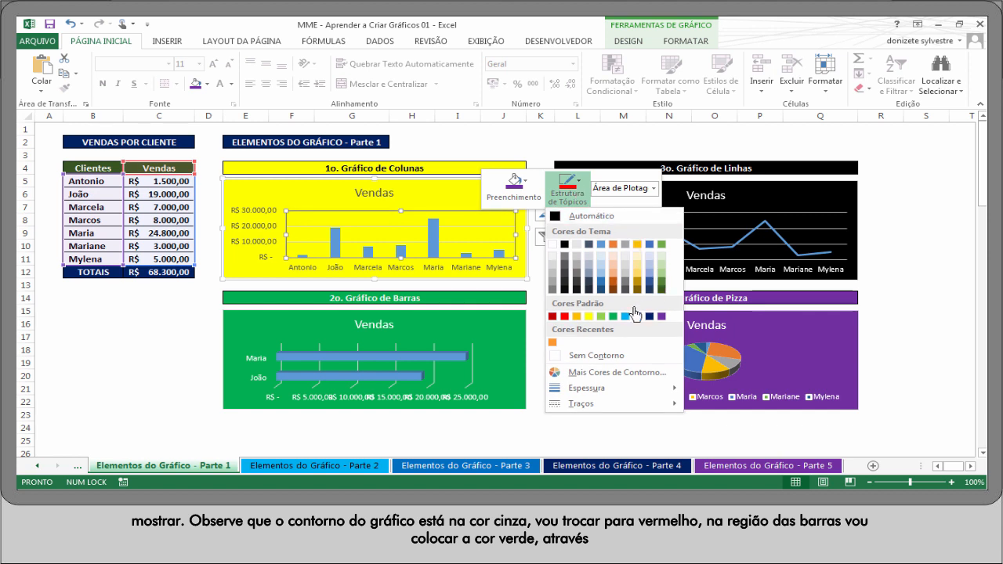
{"action": "left_click", "coordinate": [612, 317]}
{"action": "left_click", "coordinate": [539, 283]}
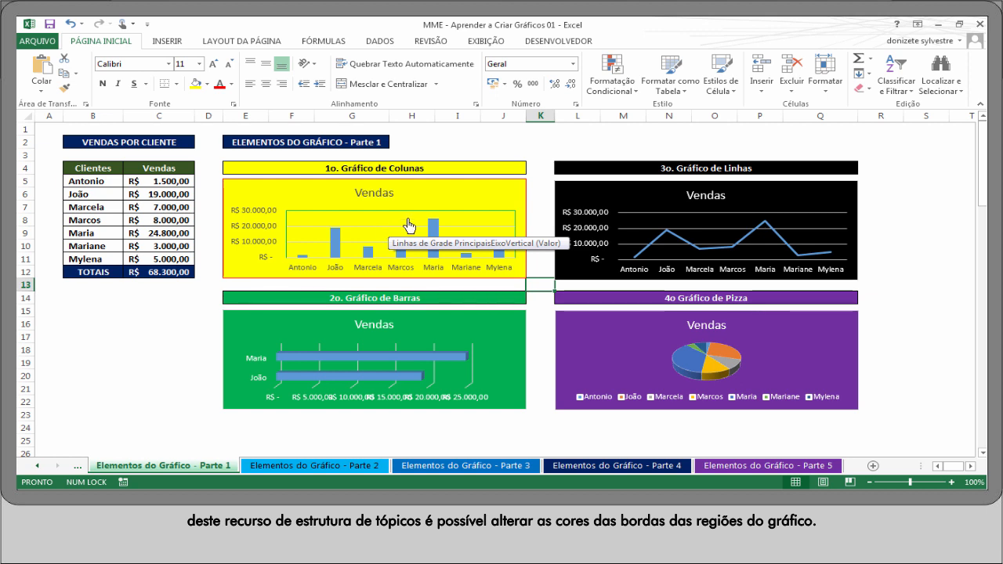
Step: Examine the list of chart elements available for the column chart
{"action": "left_click", "coordinate": [502, 194]}
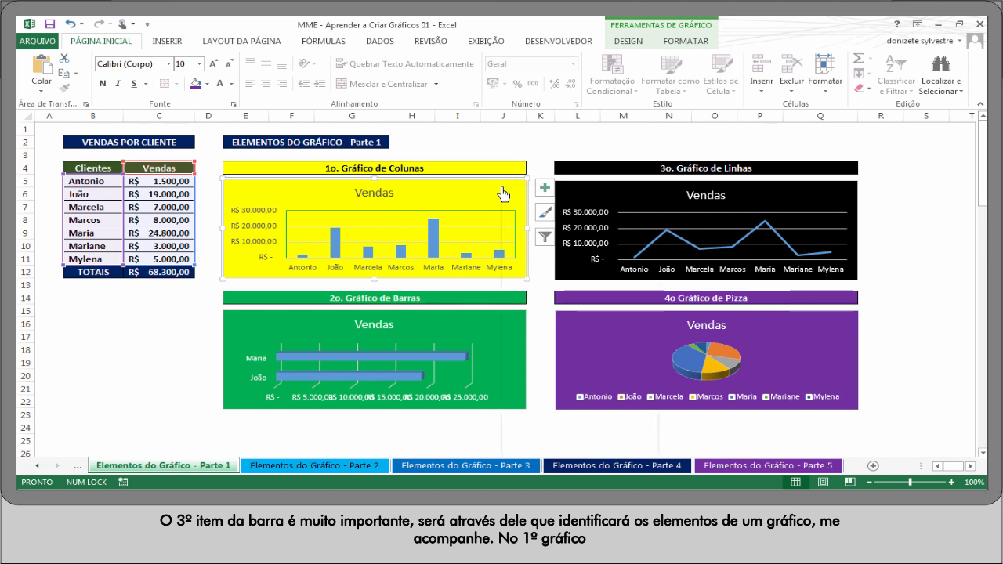
{"action": "right_click", "coordinate": [502, 193]}
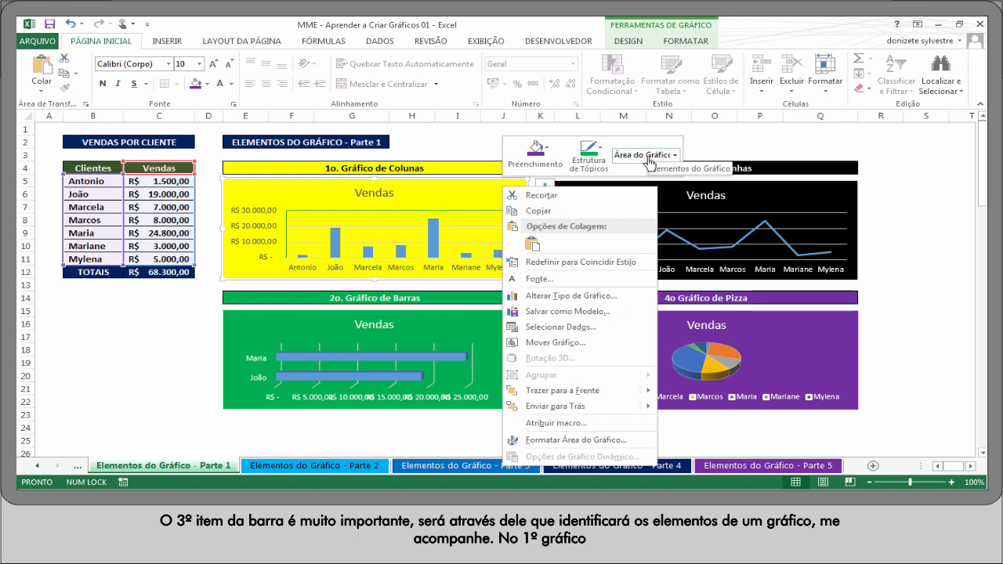
{"action": "left_click", "coordinate": [674, 156]}
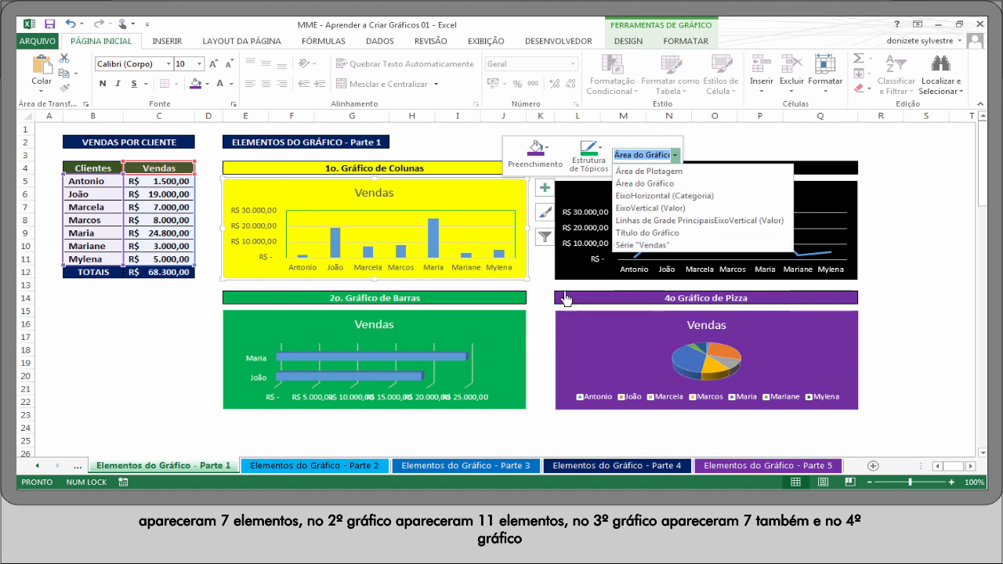
Step: Examine the list of chart elements available for the bar chart
{"action": "left_click", "coordinate": [497, 323]}
{"action": "left_click", "coordinate": [497, 327]}
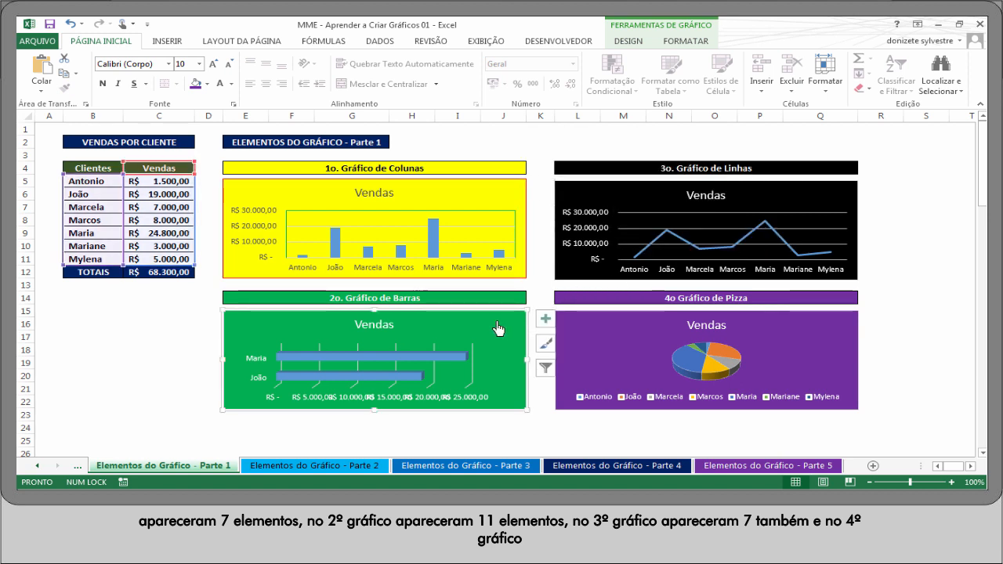
{"action": "right_click", "coordinate": [497, 328]}
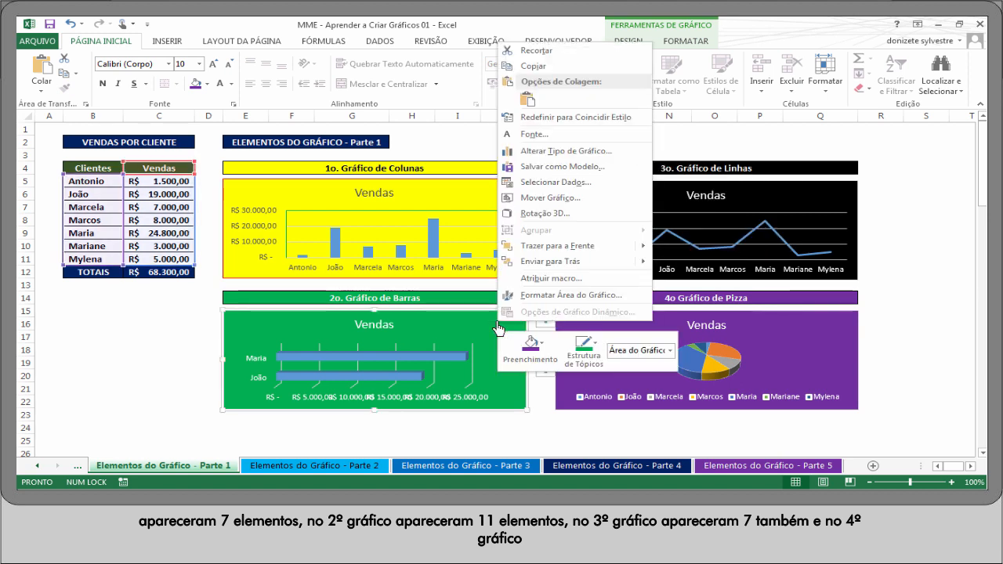
{"action": "left_click", "coordinate": [670, 350]}
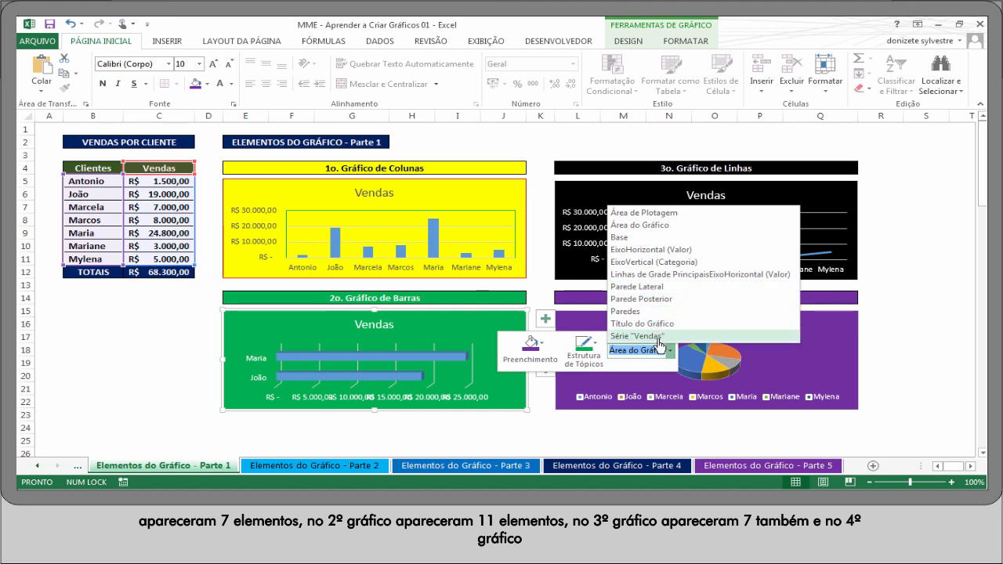
Step: Examine the list of chart elements available for the line chart
{"action": "left_click", "coordinate": [839, 198]}
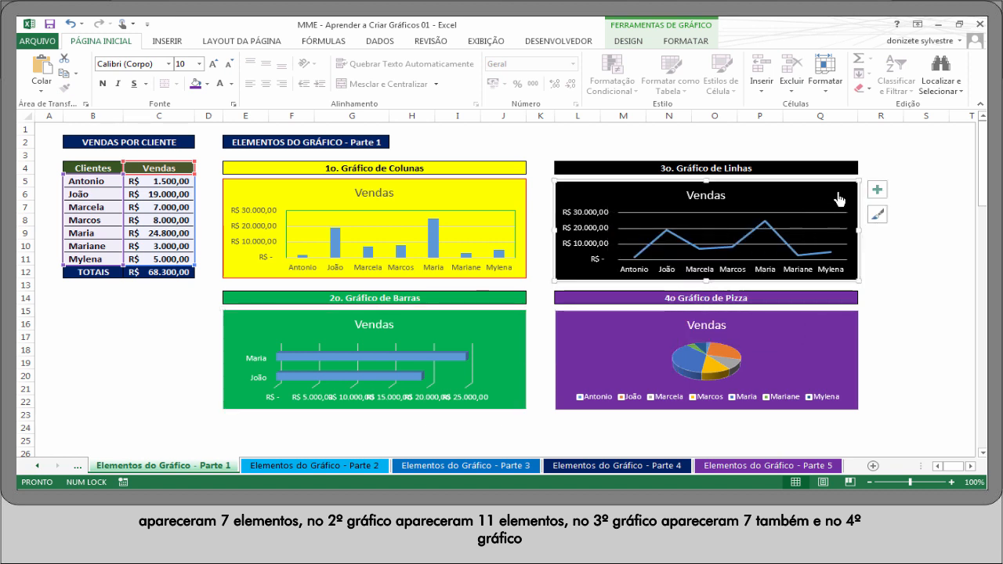
{"action": "right_click", "coordinate": [839, 199]}
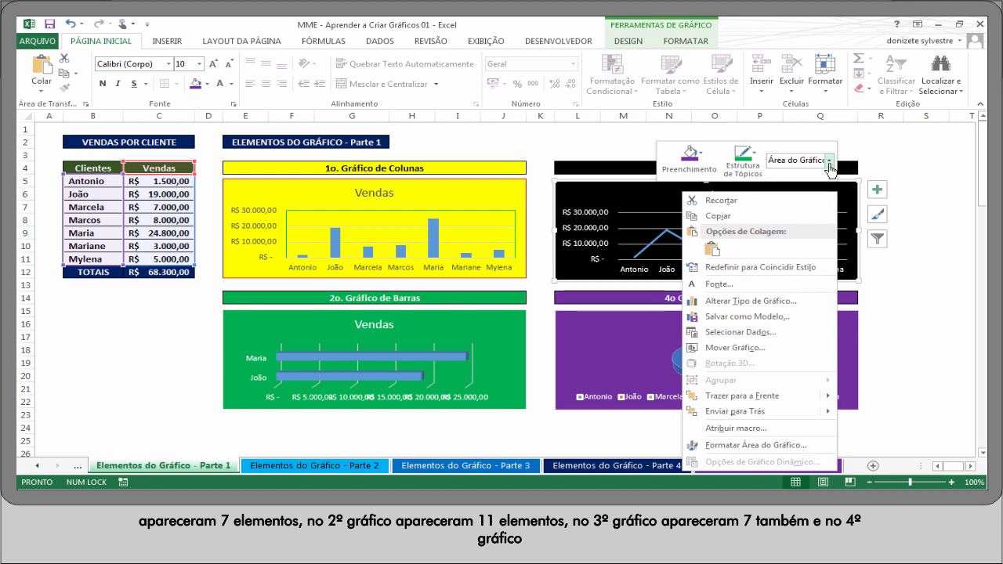
{"action": "left_click", "coordinate": [829, 160]}
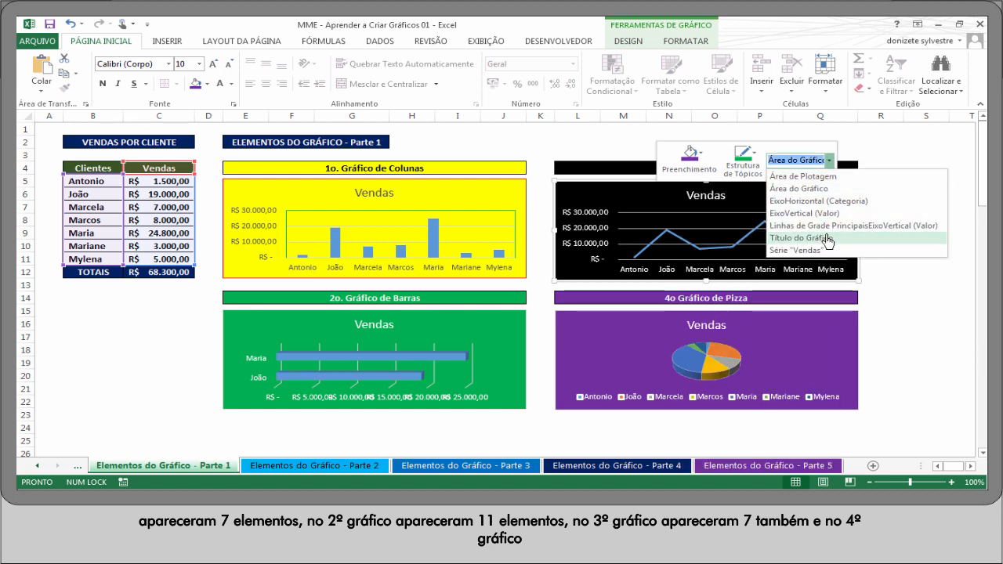
Step: Examine the list of chart elements available for the pie chart, leaving its chart area selected
{"action": "left_click", "coordinate": [830, 338]}
{"action": "left_click", "coordinate": [831, 338]}
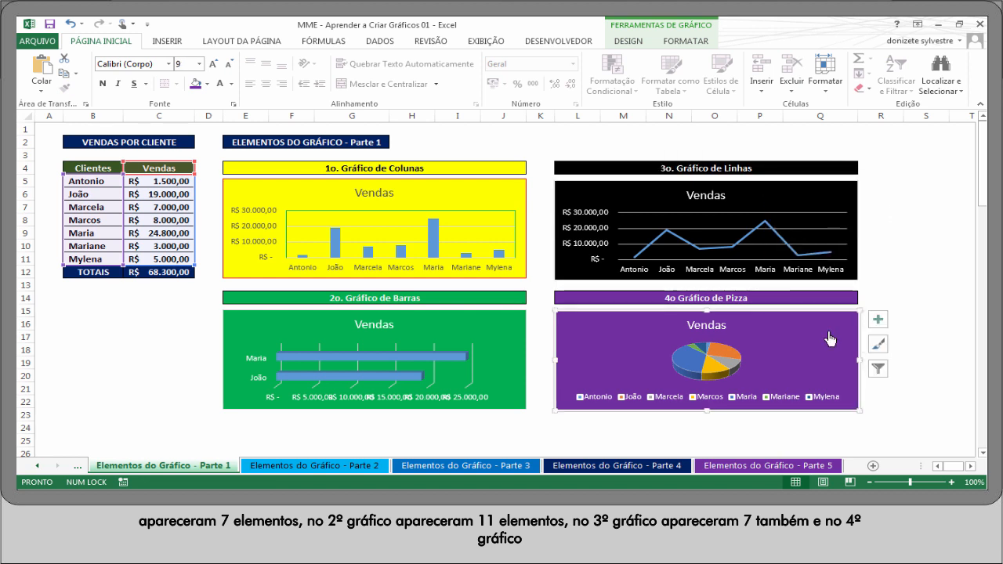
{"action": "right_click", "coordinate": [830, 339]}
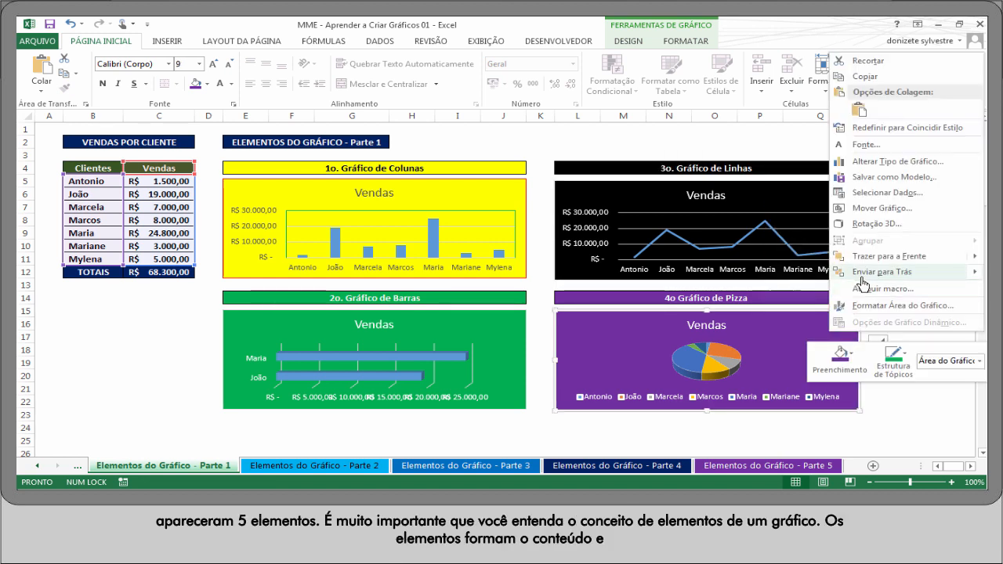
{"action": "left_click", "coordinate": [979, 360]}
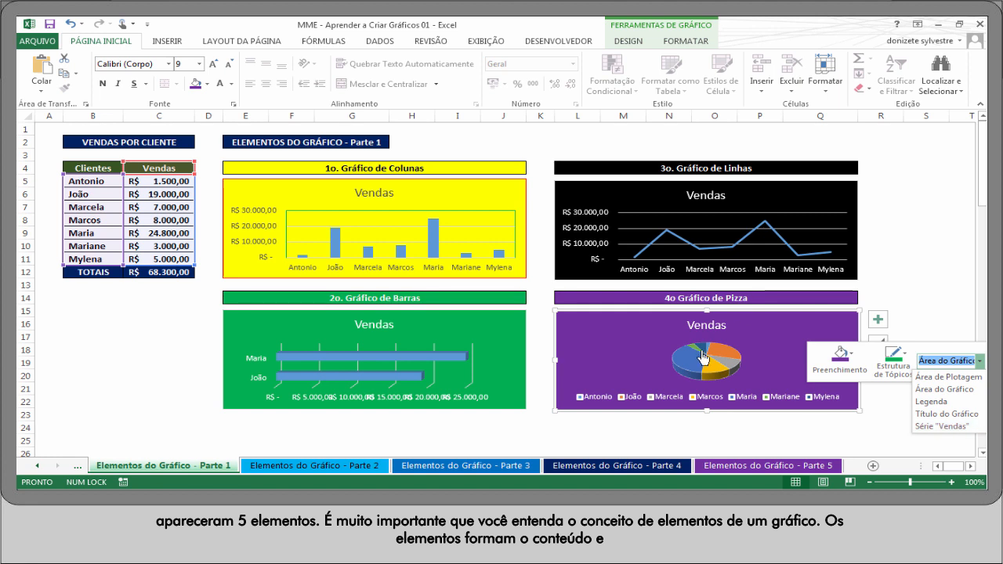
{"action": "left_click", "coordinate": [795, 335]}
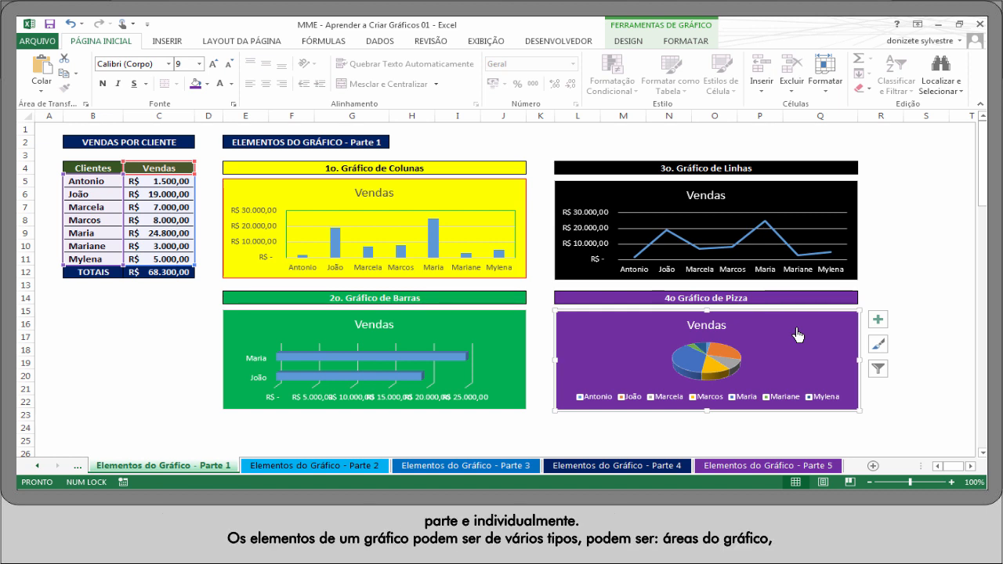
Step: Select the column chart's chart area, title, horizontal axis, vertical axis, plot area and data series in turn to identify each element
{"action": "left_click", "coordinate": [470, 203]}
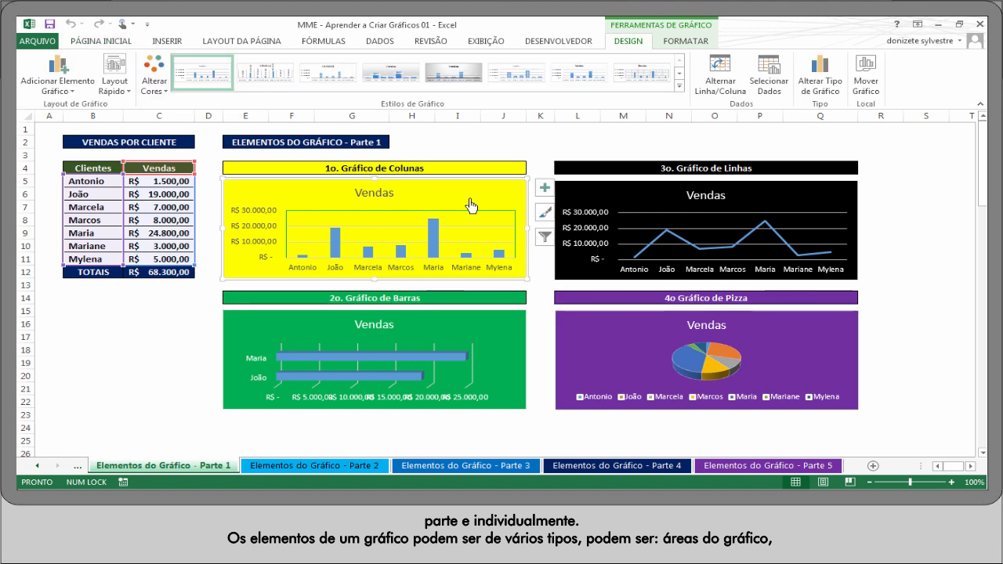
{"action": "left_click", "coordinate": [380, 201]}
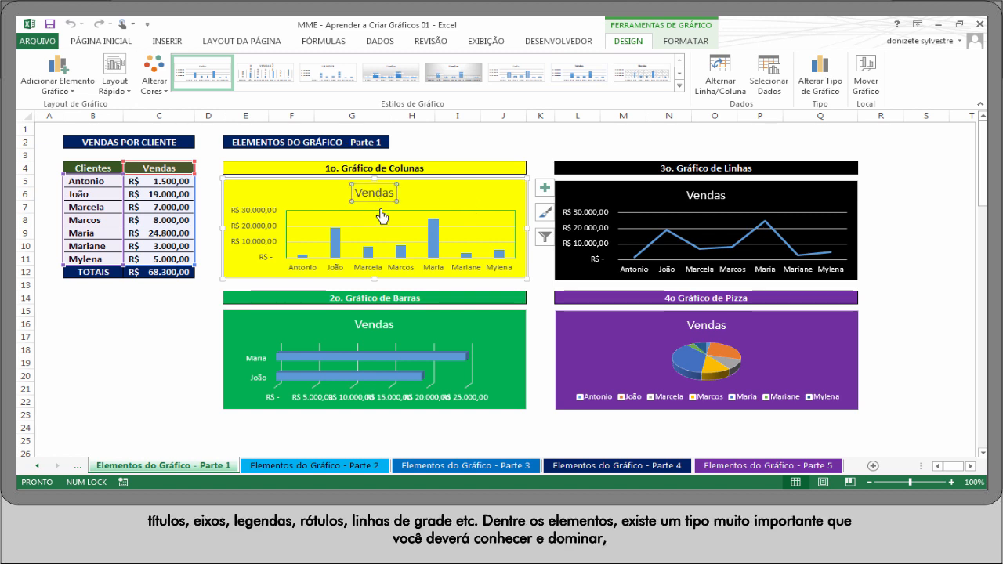
{"action": "left_click", "coordinate": [394, 274]}
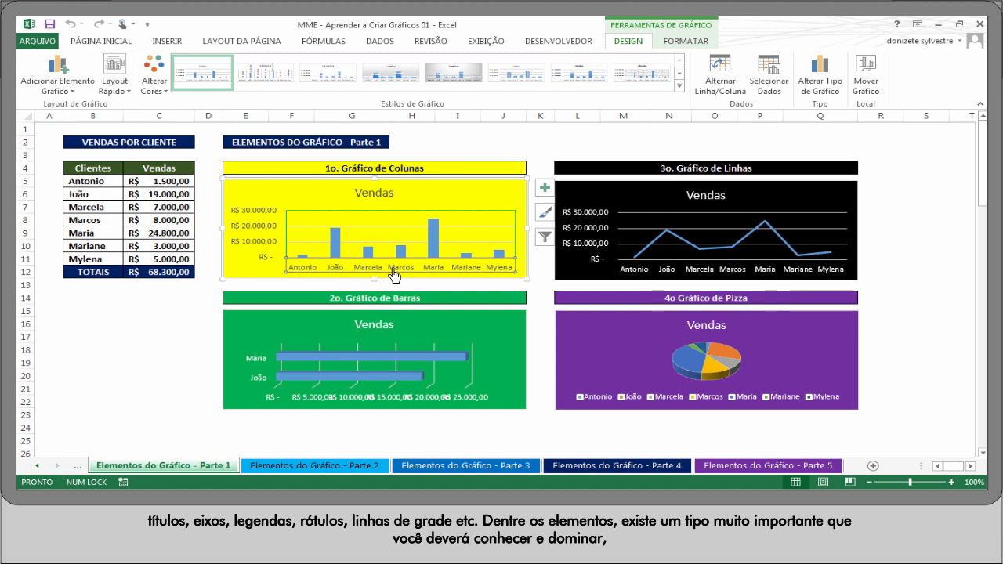
{"action": "left_click", "coordinate": [249, 235]}
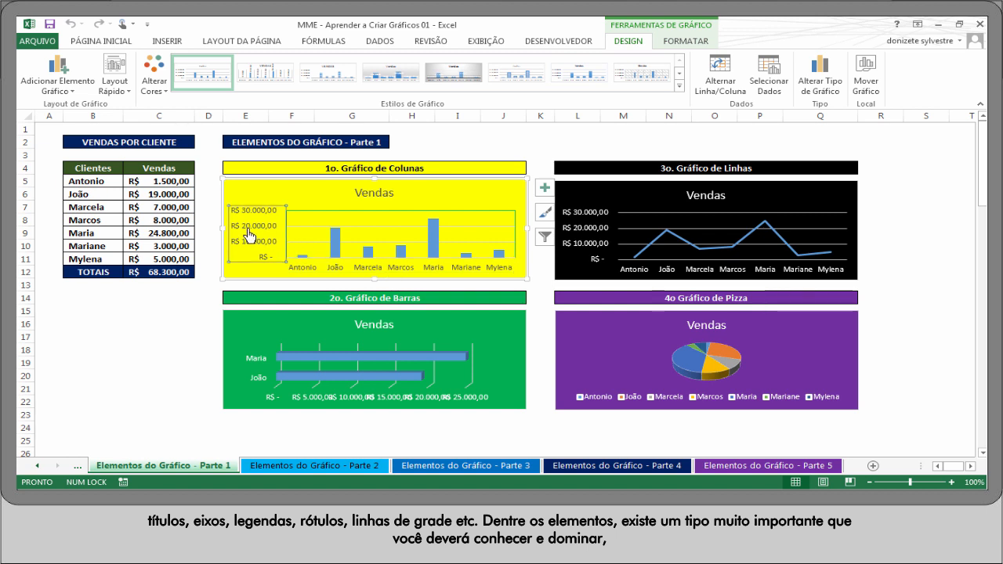
{"action": "left_click", "coordinate": [392, 235]}
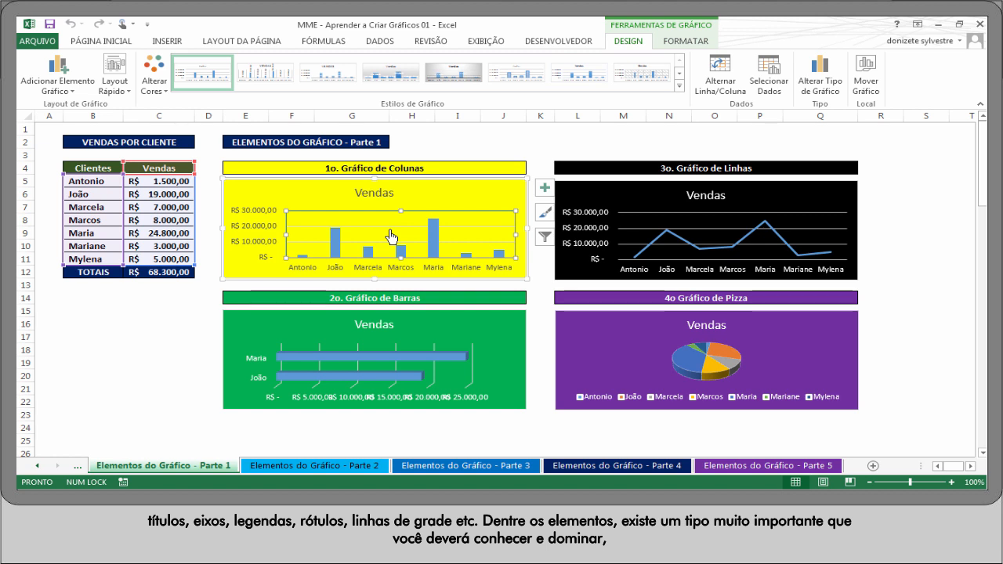
{"action": "left_click", "coordinate": [436, 251]}
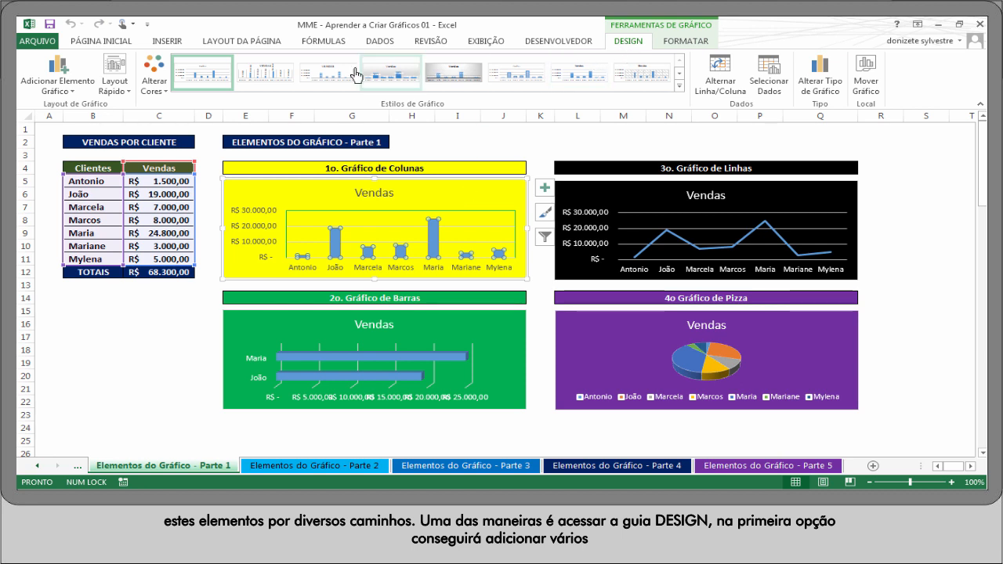
Step: Examine the options for adding elements to the column chart, including chart title, data table, gridlines, legend and trendline
{"action": "left_click", "coordinate": [57, 87]}
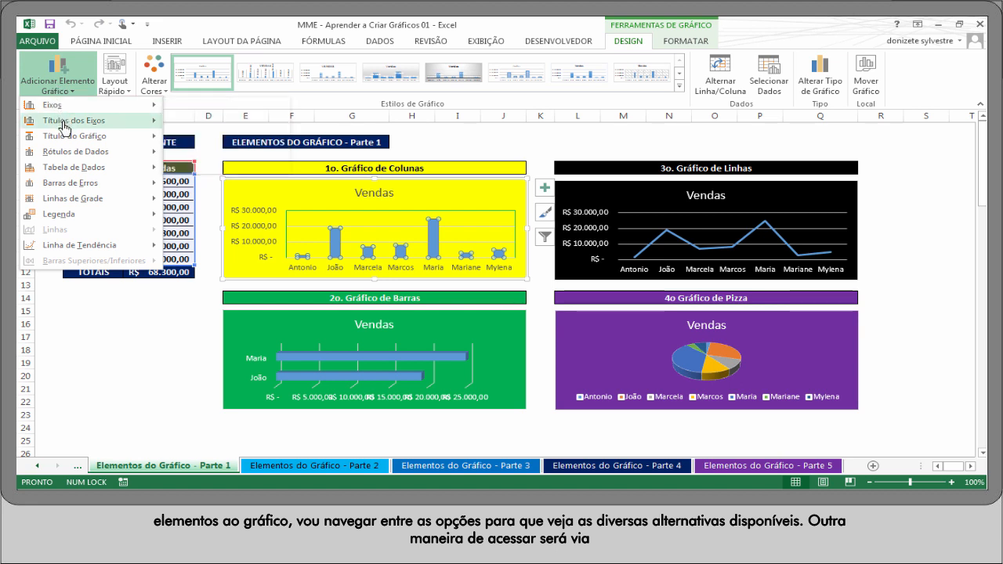
{"action": "mouse_move", "coordinate": [67, 139]}
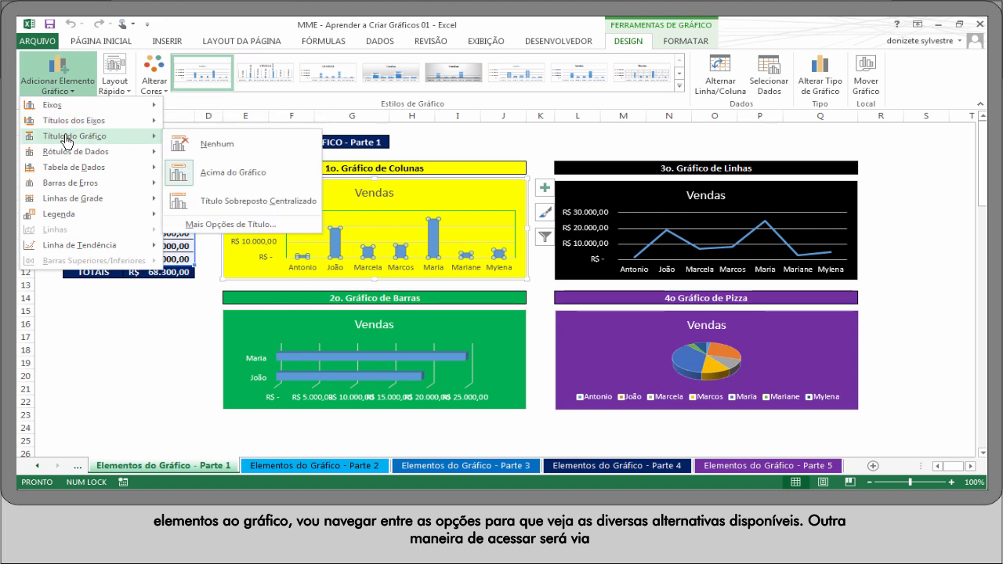
{"action": "mouse_move", "coordinate": [72, 160]}
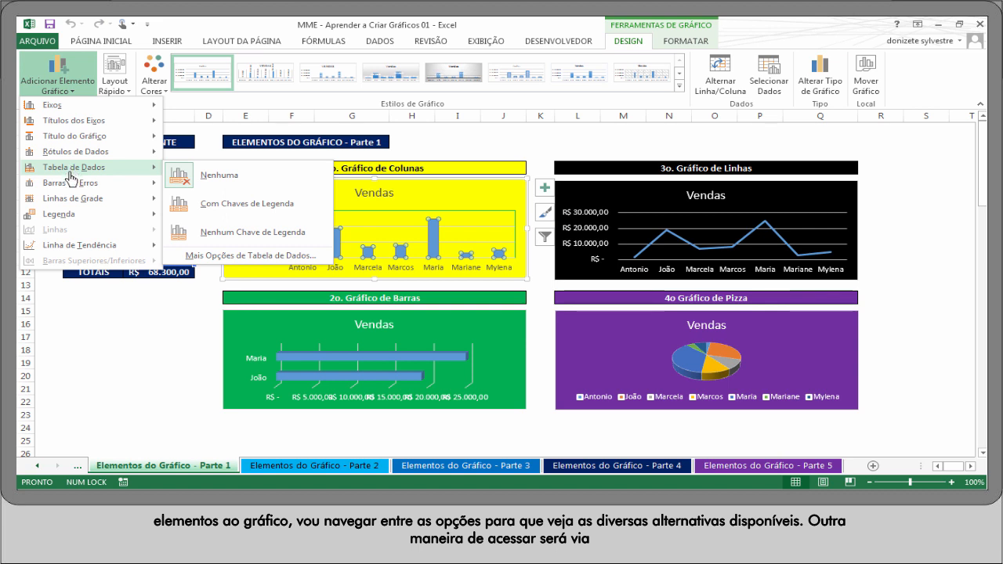
{"action": "mouse_move", "coordinate": [72, 188]}
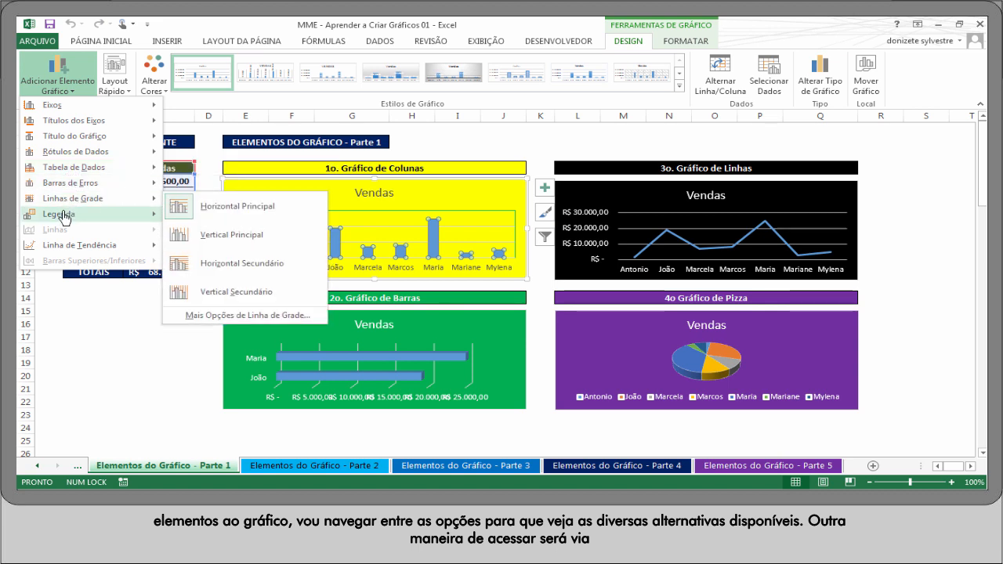
{"action": "mouse_move", "coordinate": [65, 221]}
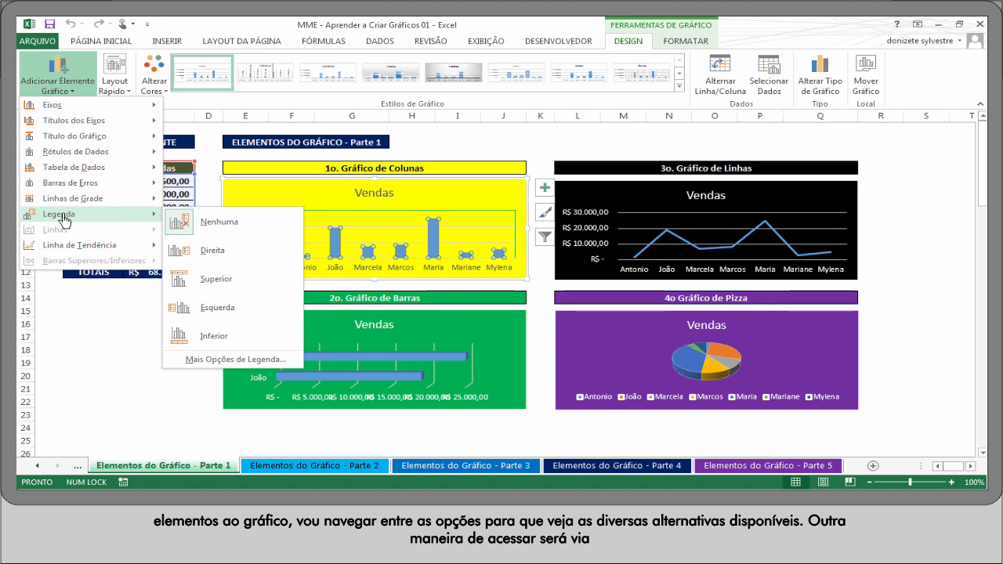
{"action": "mouse_move", "coordinate": [63, 247]}
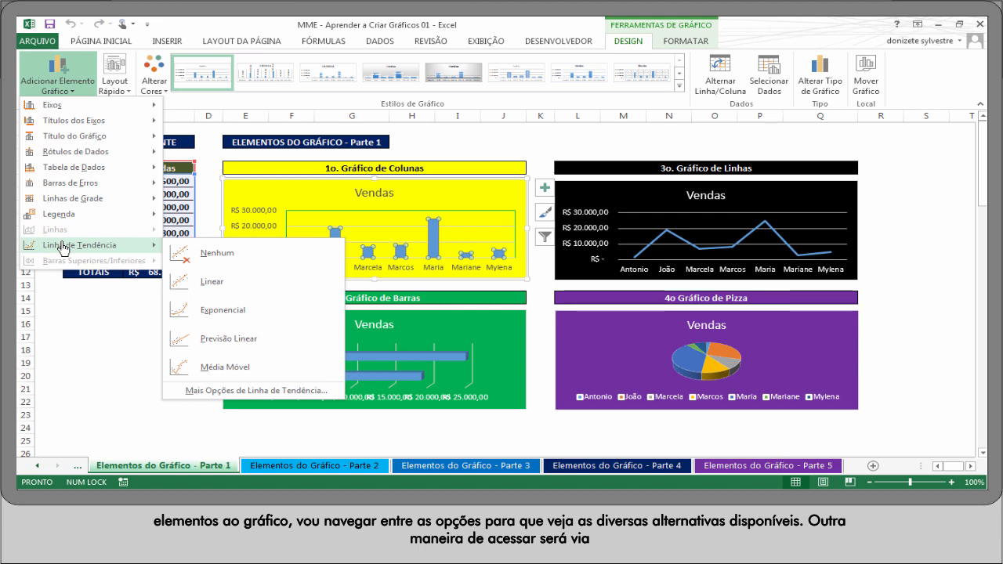
Step: Review the column chart's formatting commands and its list of selectable elements, keeping the Vendas series selected
{"action": "left_click", "coordinate": [682, 54]}
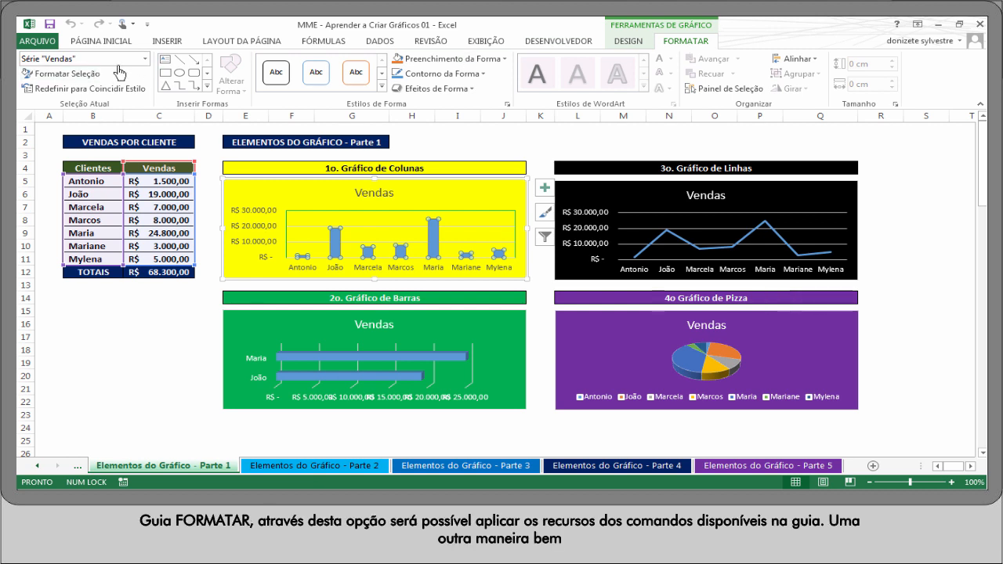
{"action": "left_click", "coordinate": [145, 59]}
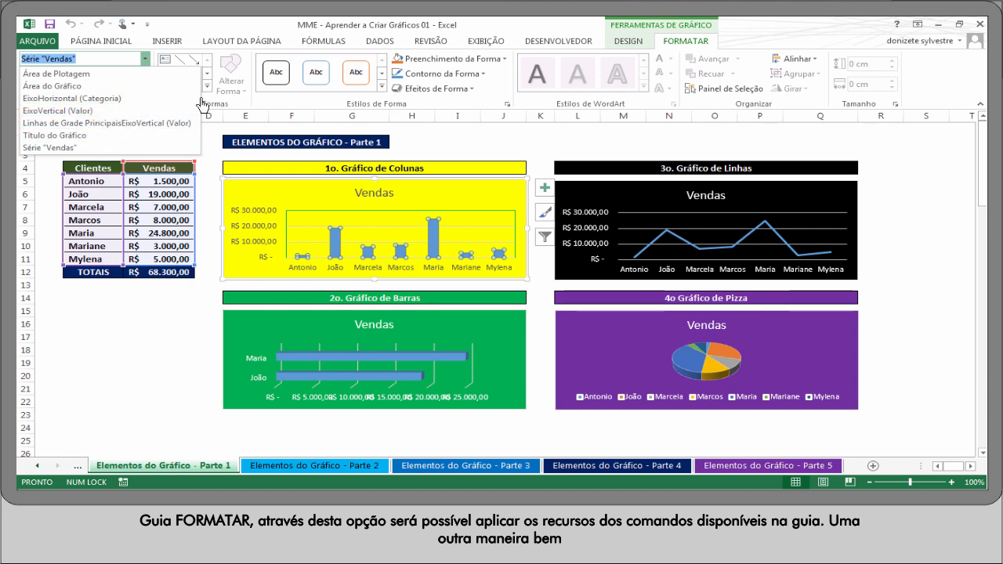
{"action": "left_click", "coordinate": [491, 144]}
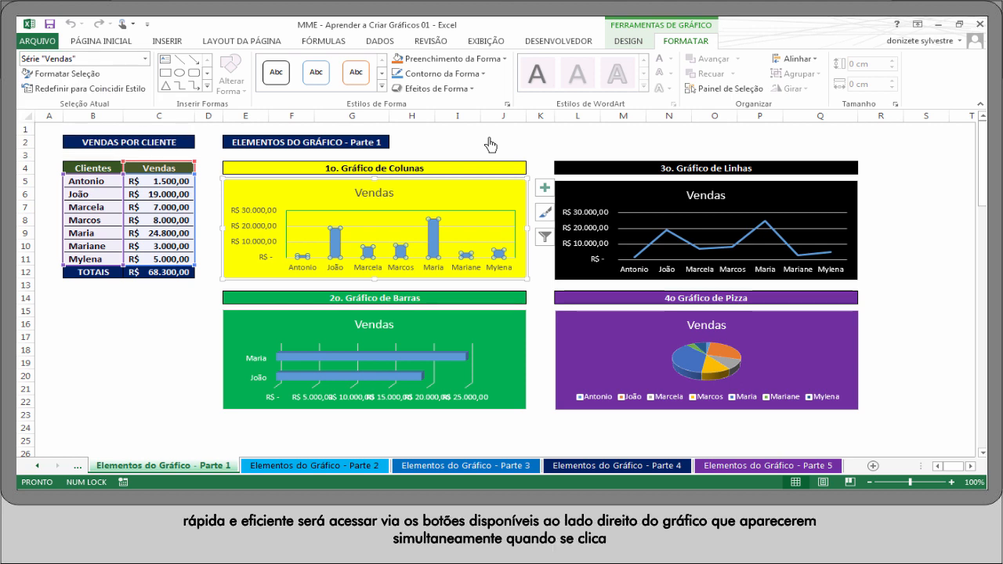
Step: Select and deselect the column chart's chart area repeatedly to review the chart's quick controls for elements, styles and filters
{"action": "left_click", "coordinate": [484, 194]}
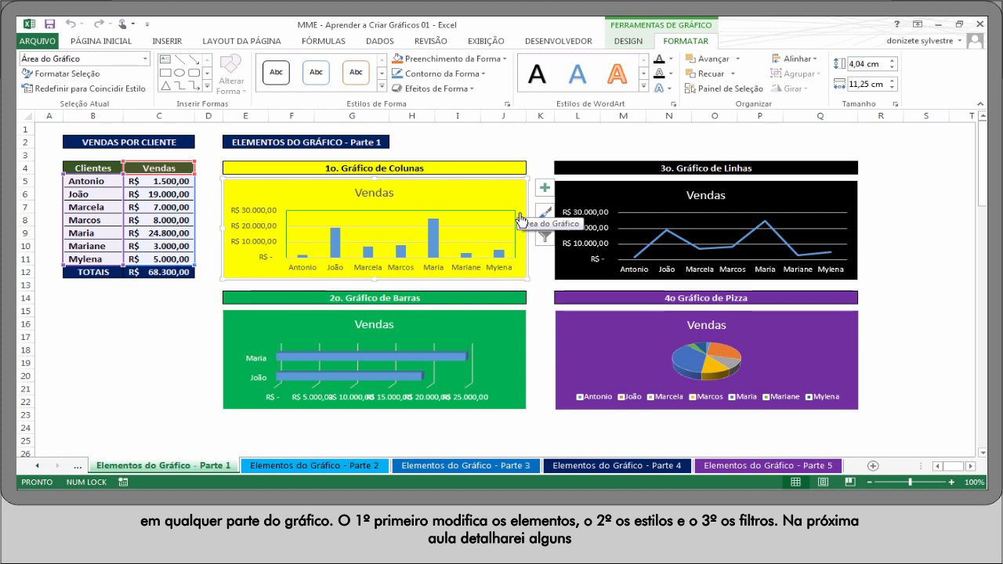
{"action": "left_click", "coordinate": [547, 279]}
{"action": "left_click", "coordinate": [503, 201]}
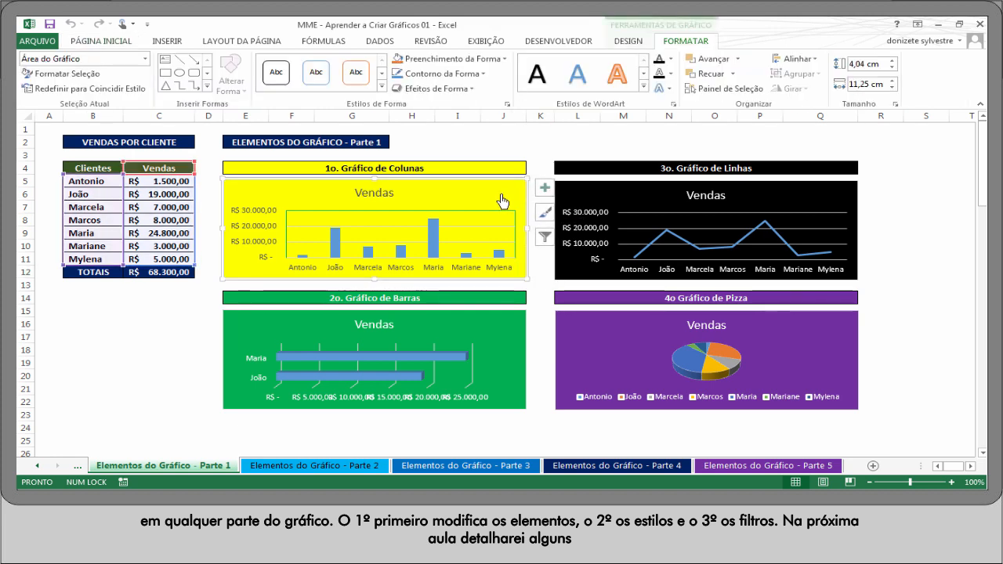
{"action": "left_click", "coordinate": [543, 271]}
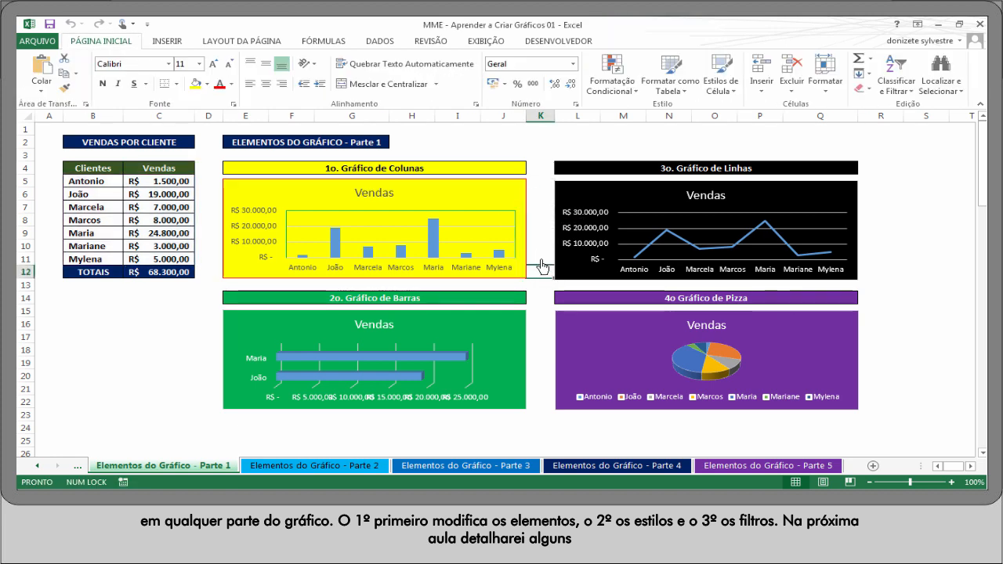
{"action": "left_click", "coordinate": [512, 202]}
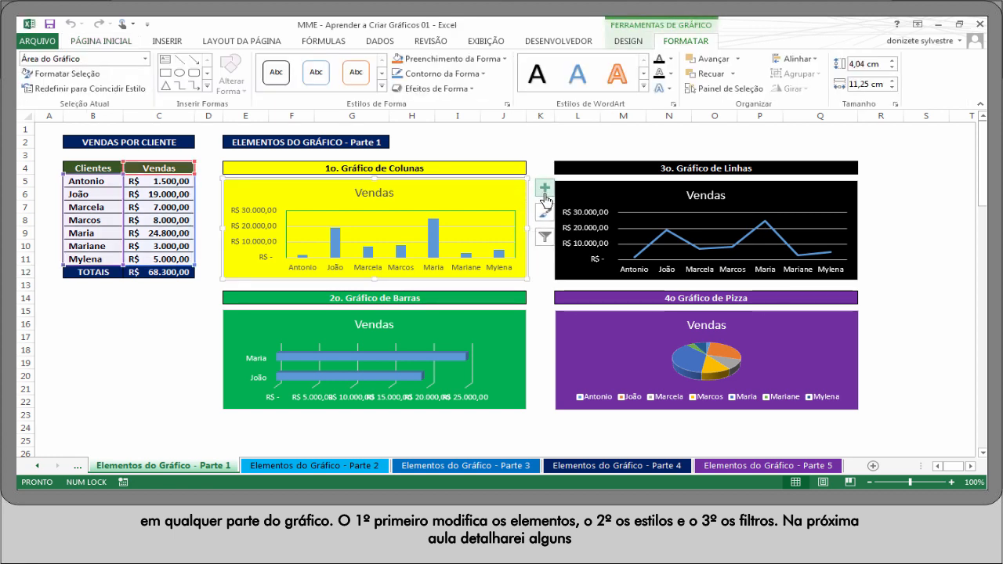